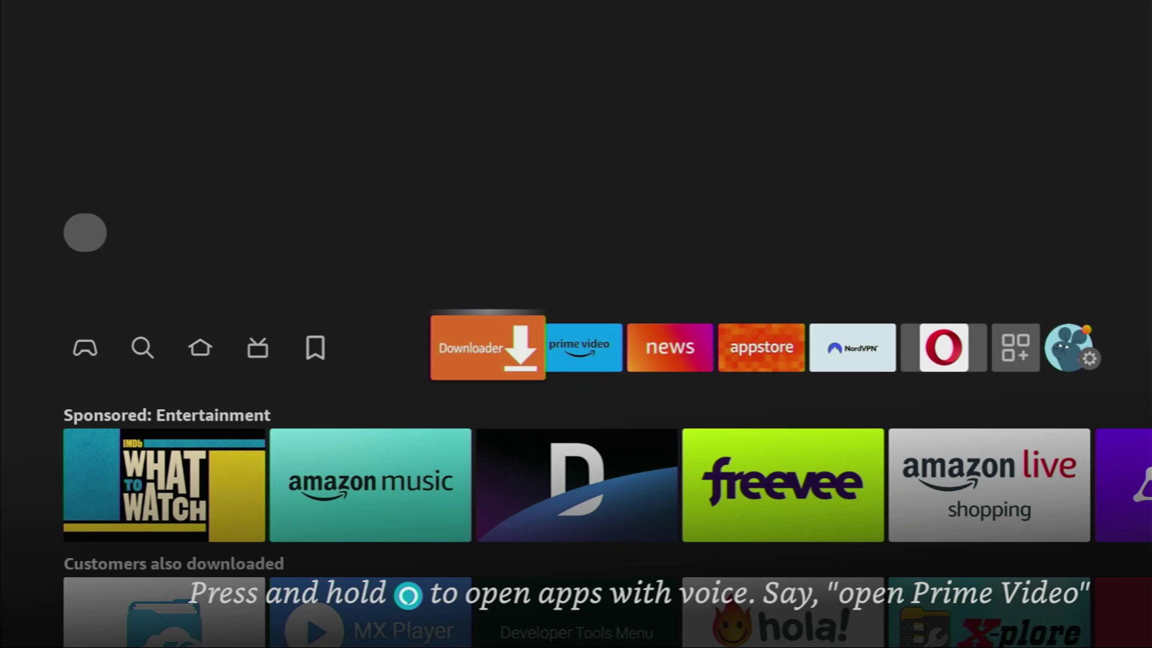
Go to Find and bring up the on-screen search keyboard
key("Left")
key("Left")
key("Left")
key("Down")
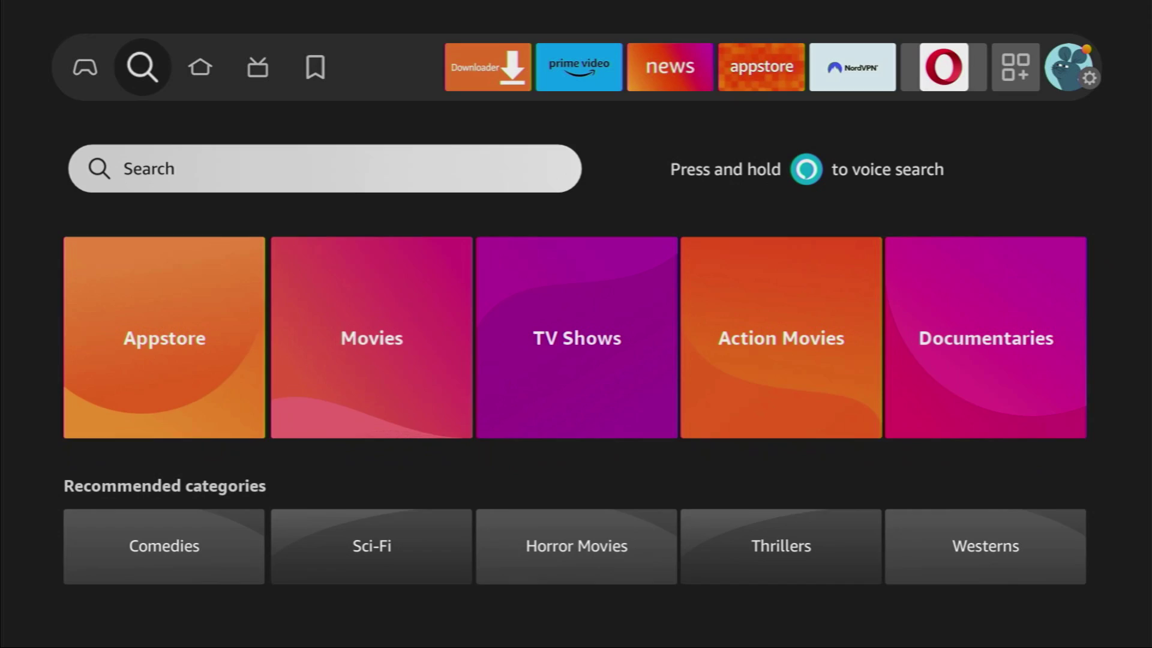
key("Return")
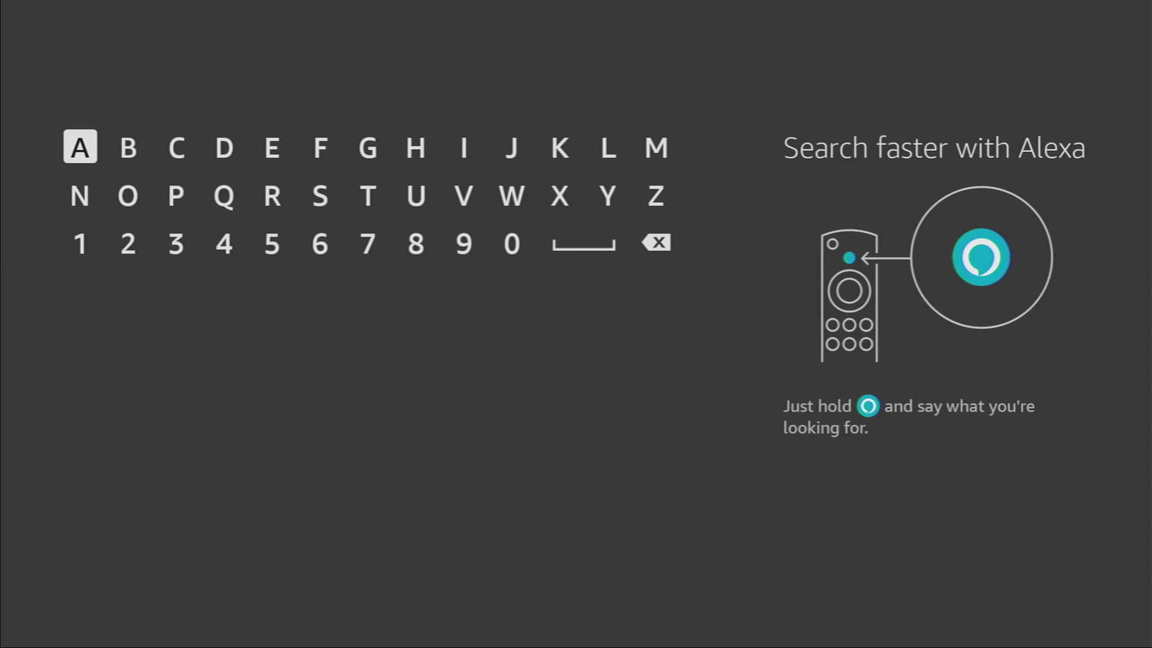
Search for 'Dow' and choose the Downloader suggestion from the results
key("Right")
key("Right")
key("Right")
key("Return")
key("Down")
key("Left")
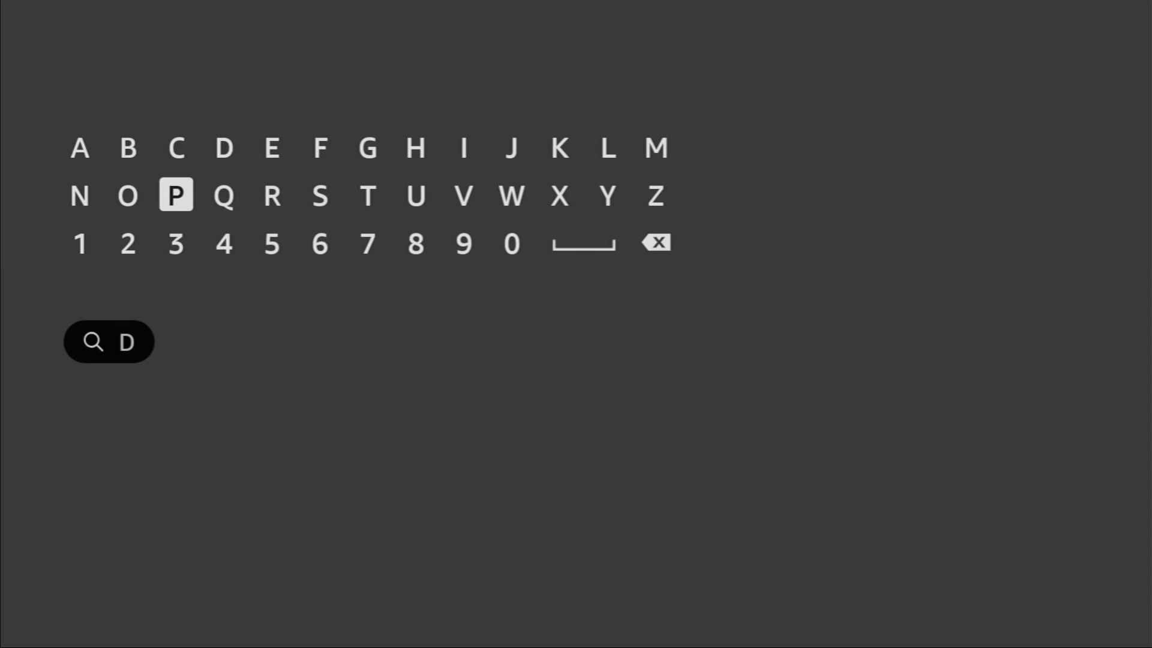
key("Left")
key("Return")
key("Right")
key("Right")
key("Right")
key("Right")
key("Right")
key("Right")
key("Right")
key("Right")
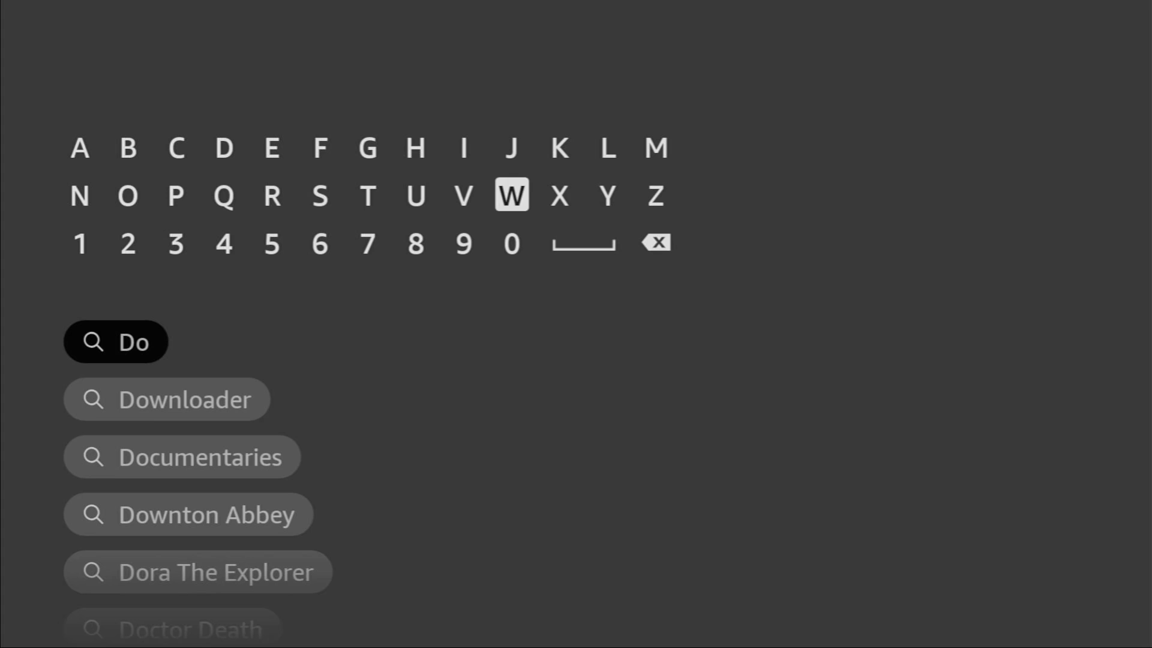
key("Return")
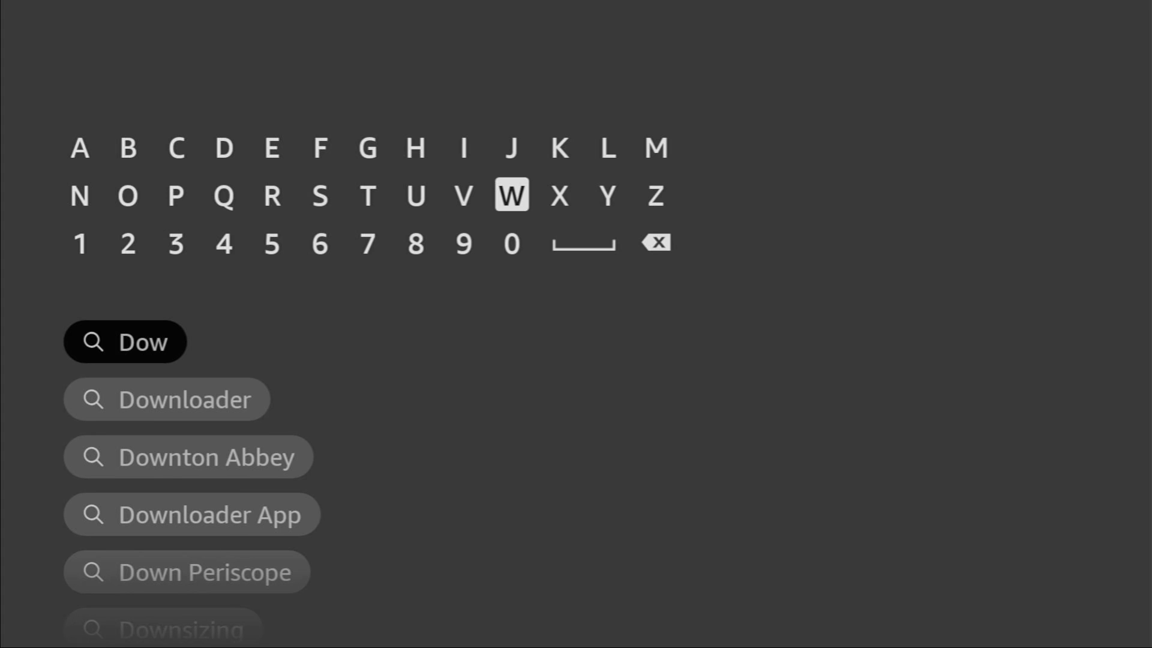
key("Down")
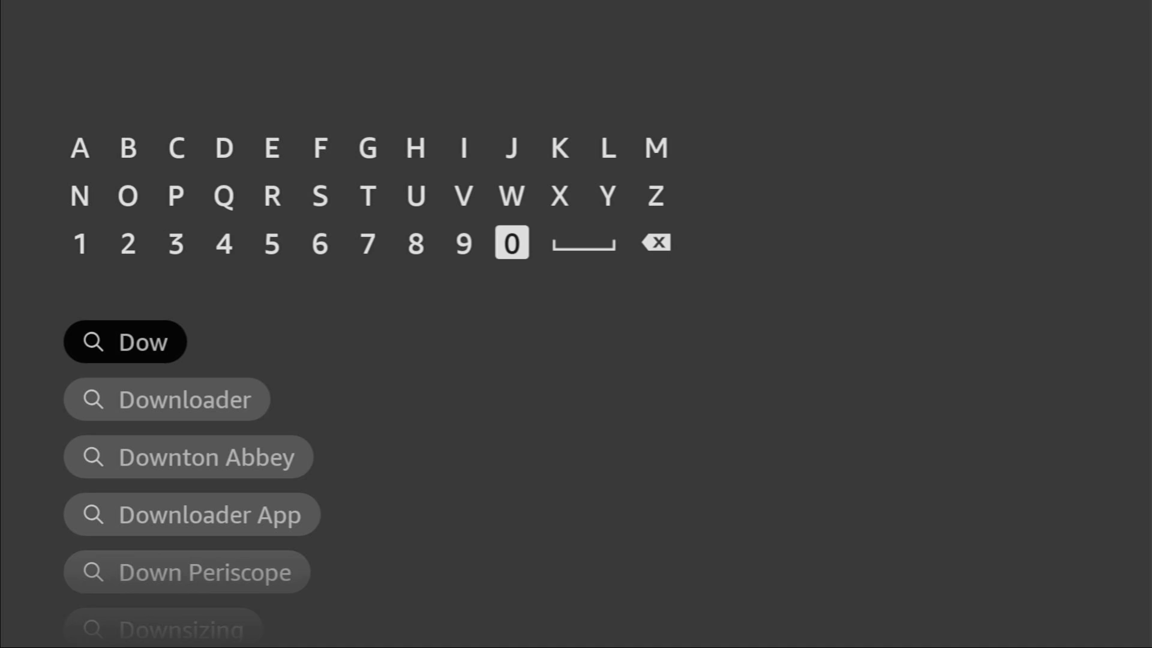
key("Down")
key("Down")
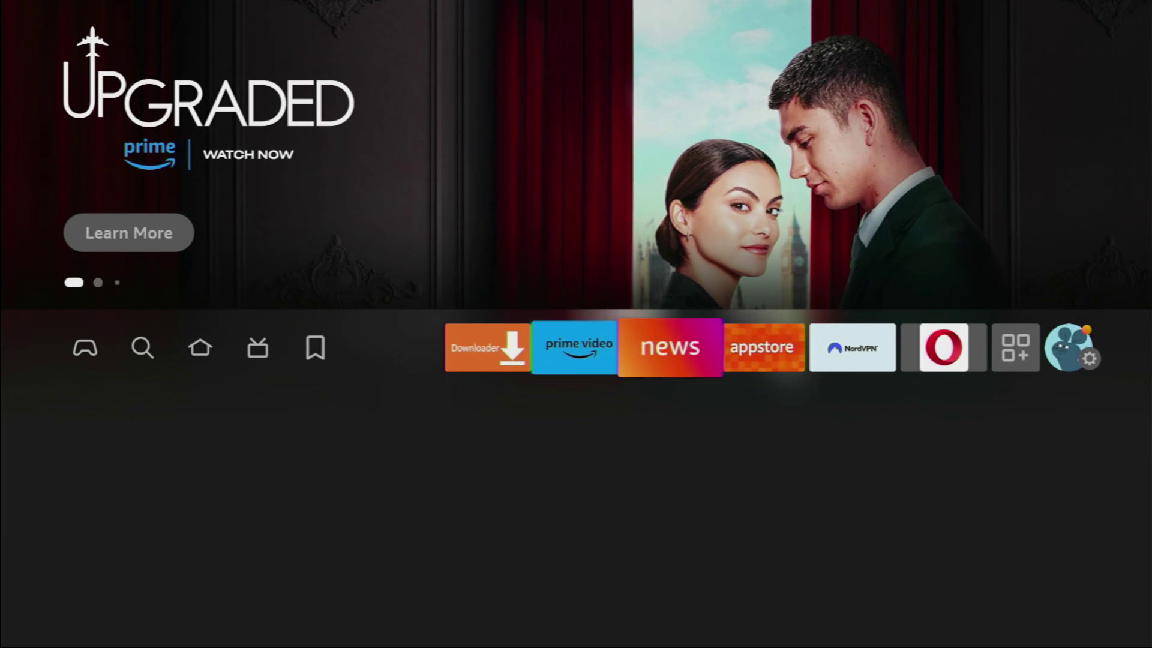
Return home, reach the Settings gear and enter the My Fire TV menu
key("Right")
key("Right")
key("Right")
key("Right")
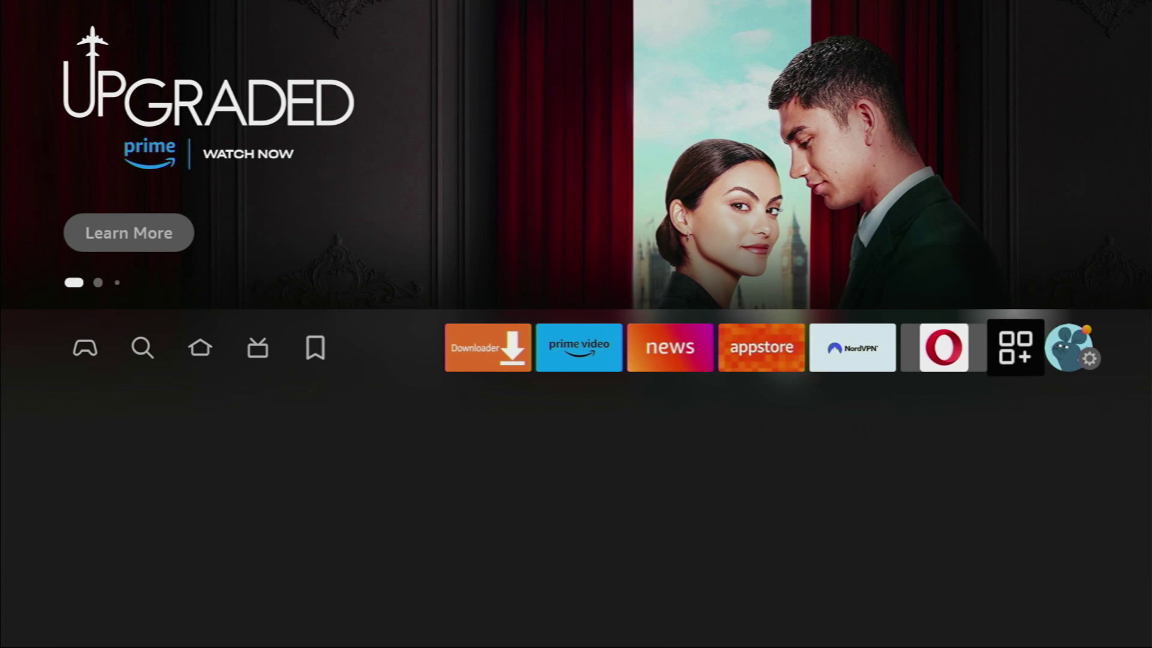
key("Right")
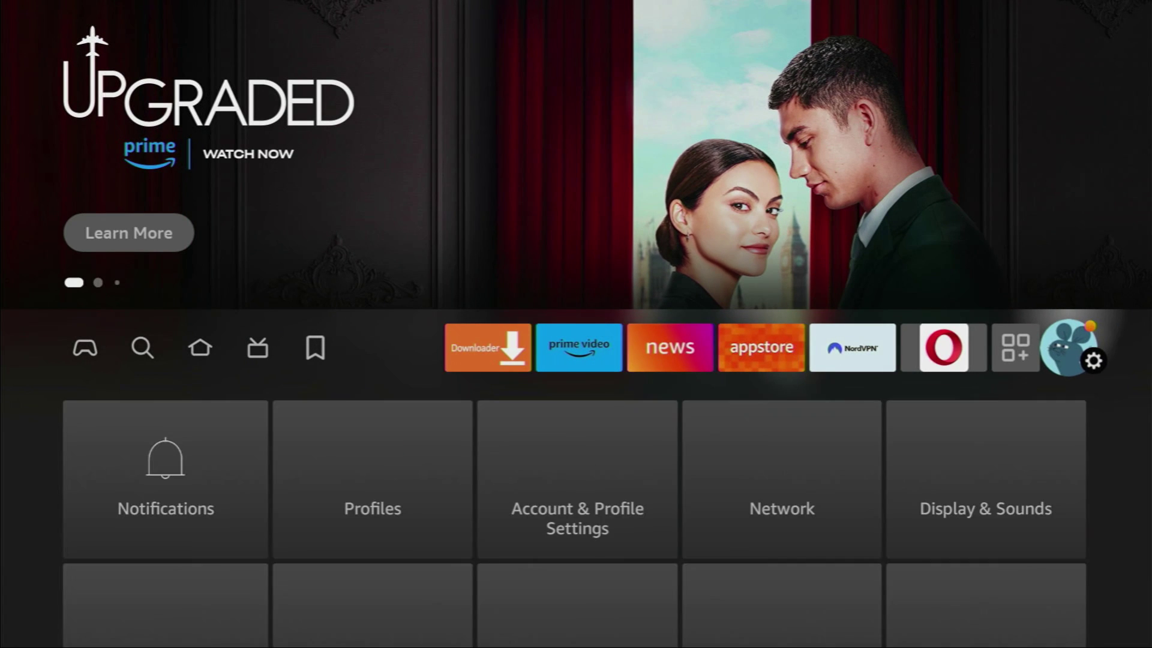
key("Down")
key("Down")
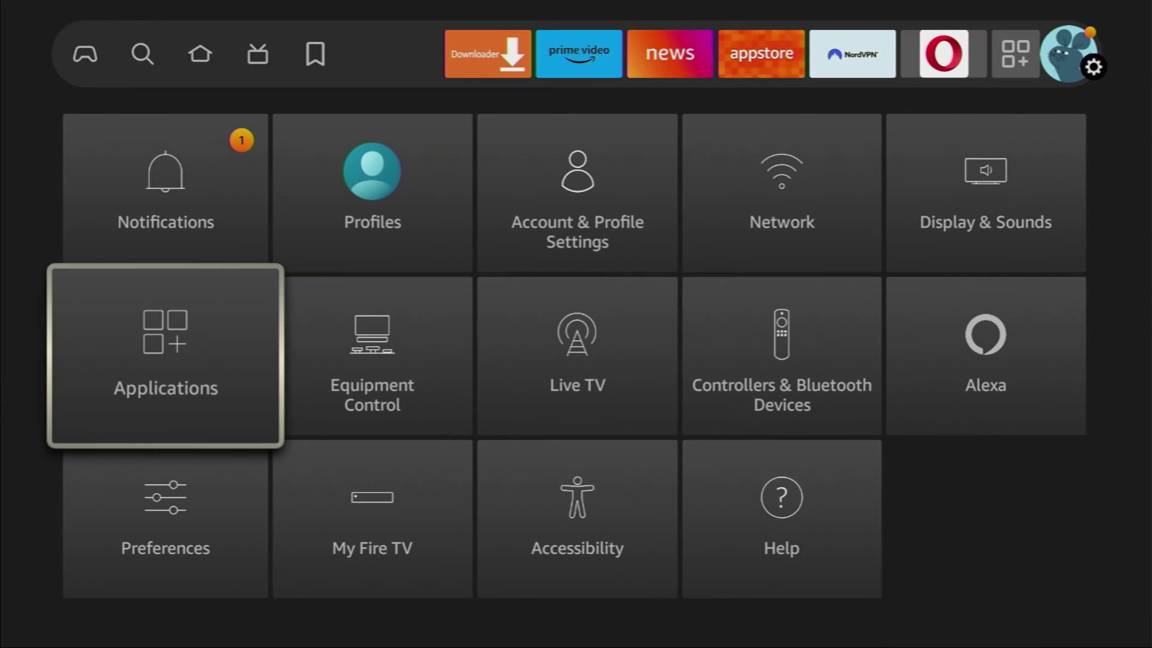
key("Down")
key("Right")
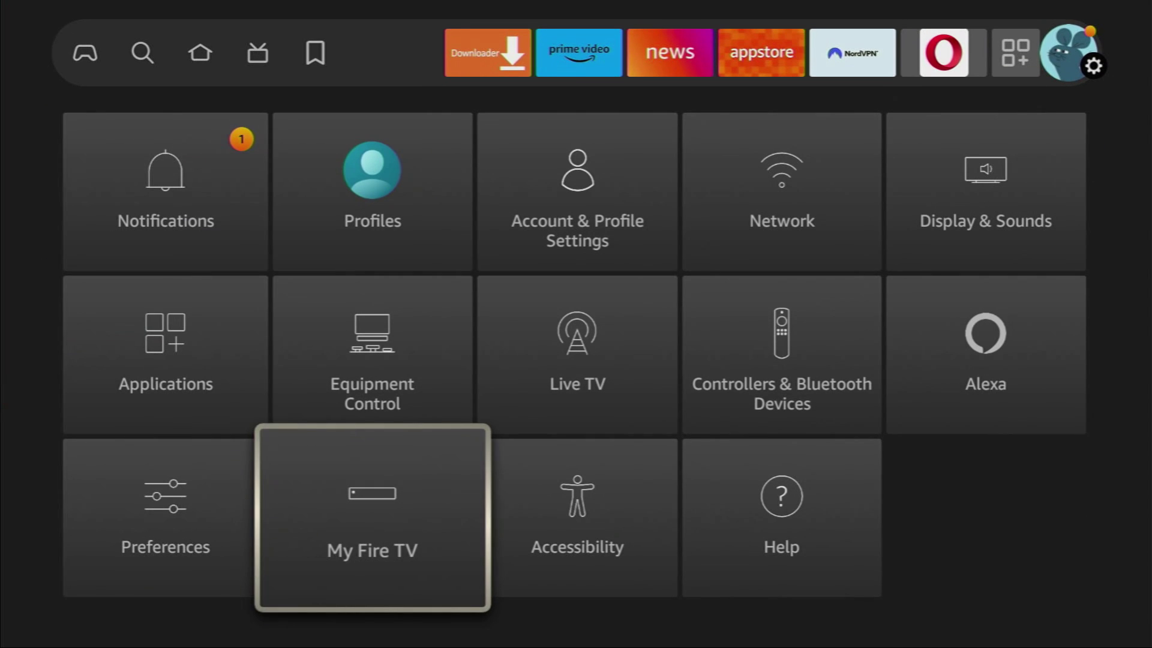
key("Return")
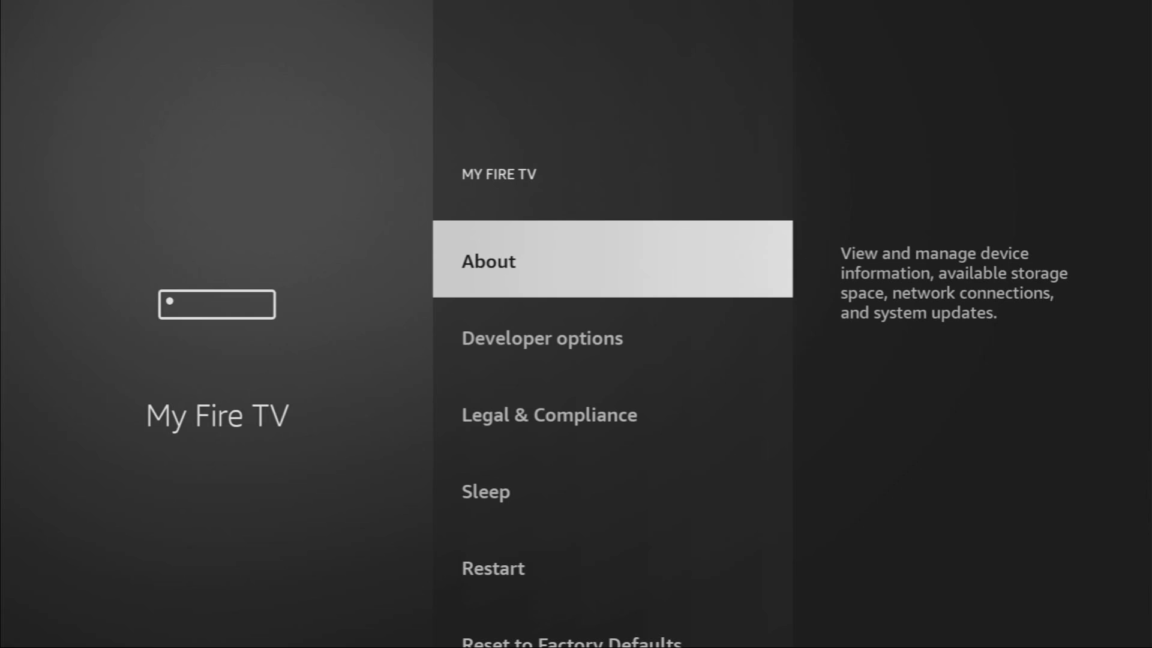
key("Down")
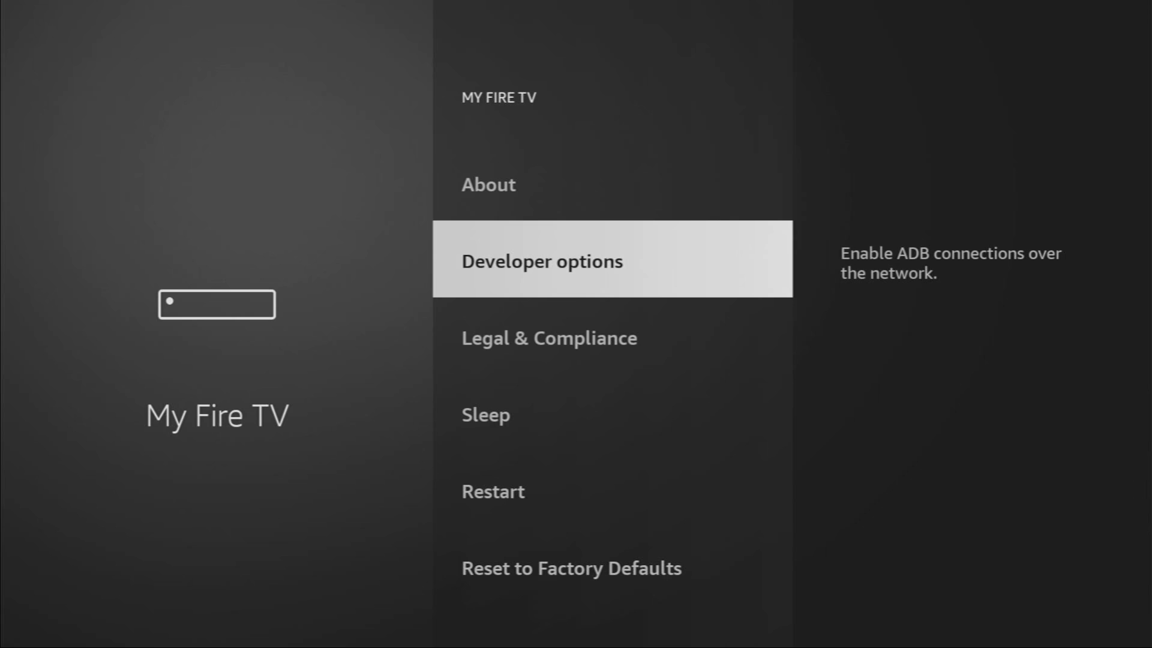
key("Up")
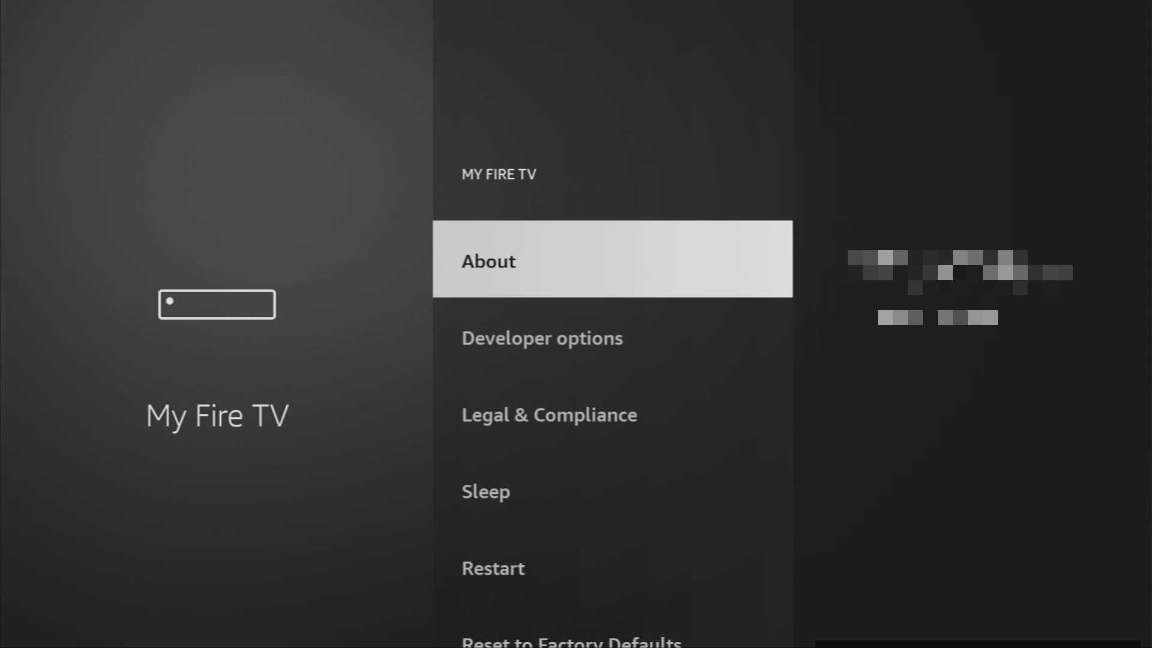
key("Return")
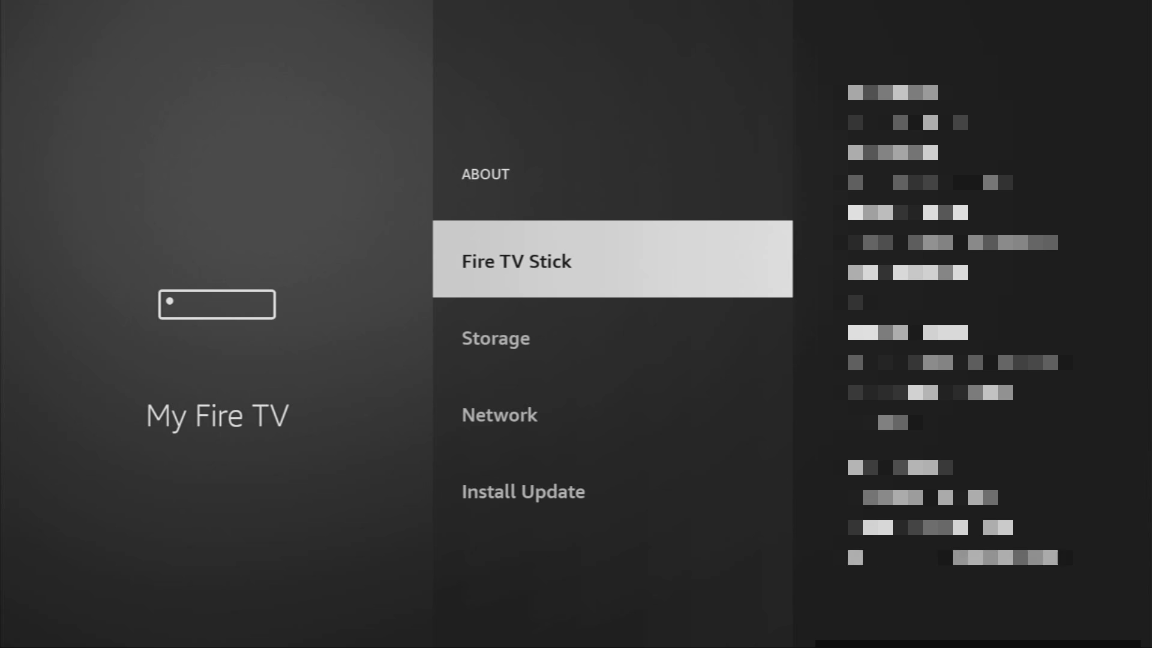
key("Return")
key("Return")
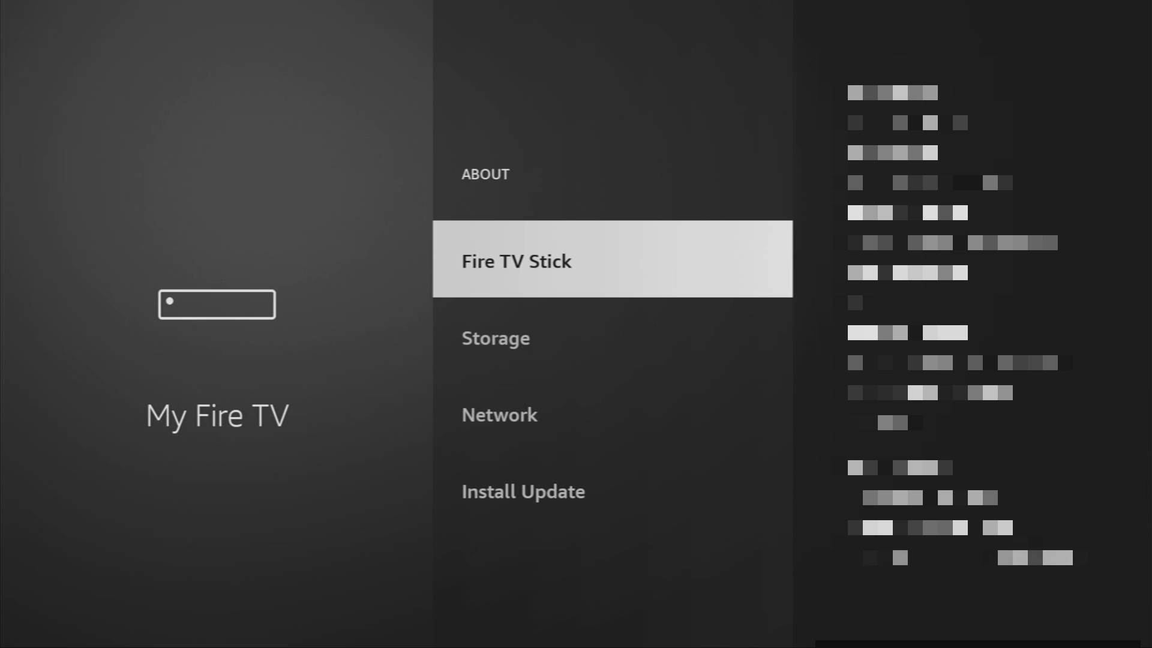
In Developer options, toggle ADB debugging off and back on
key("Escape")
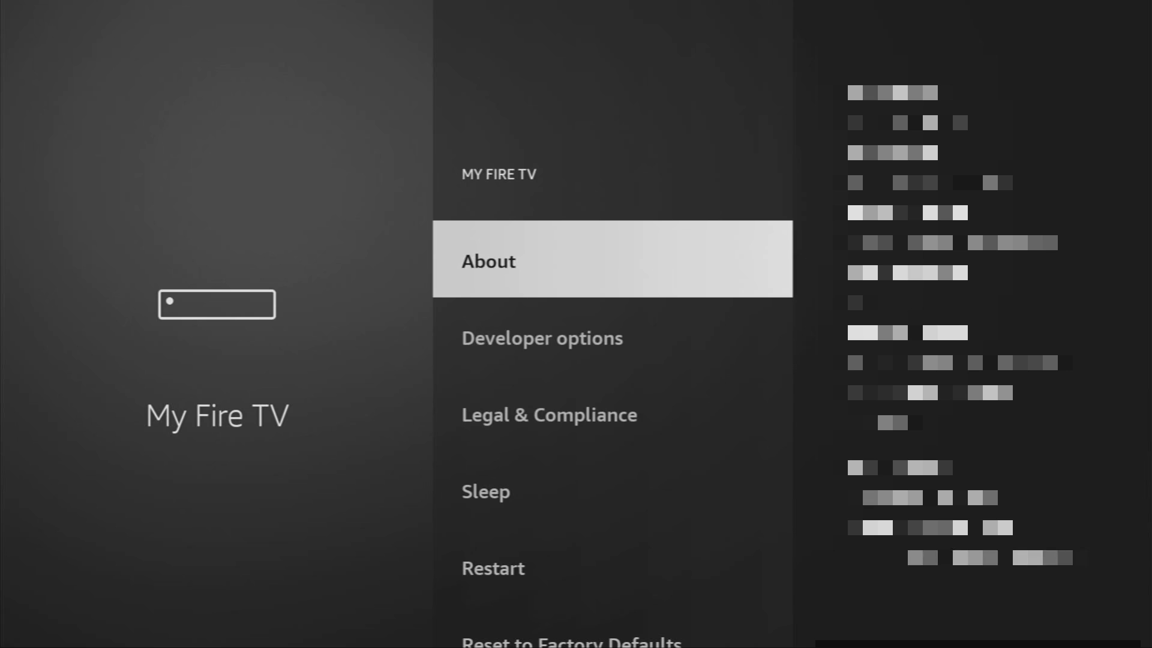
key("Down")
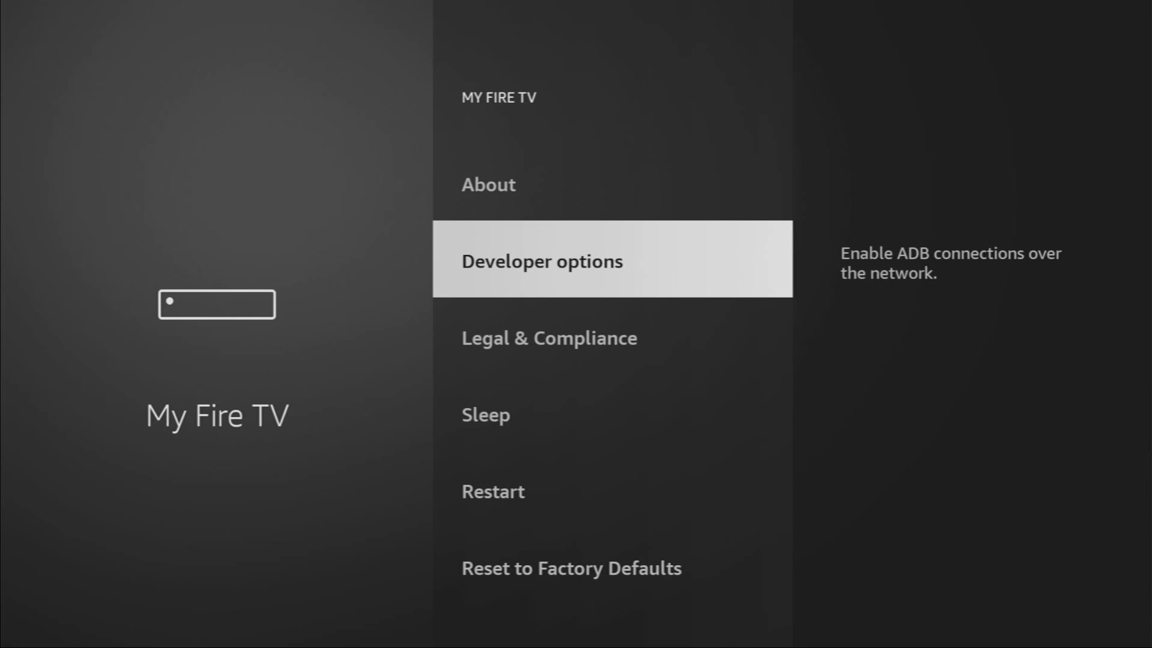
key("Return")
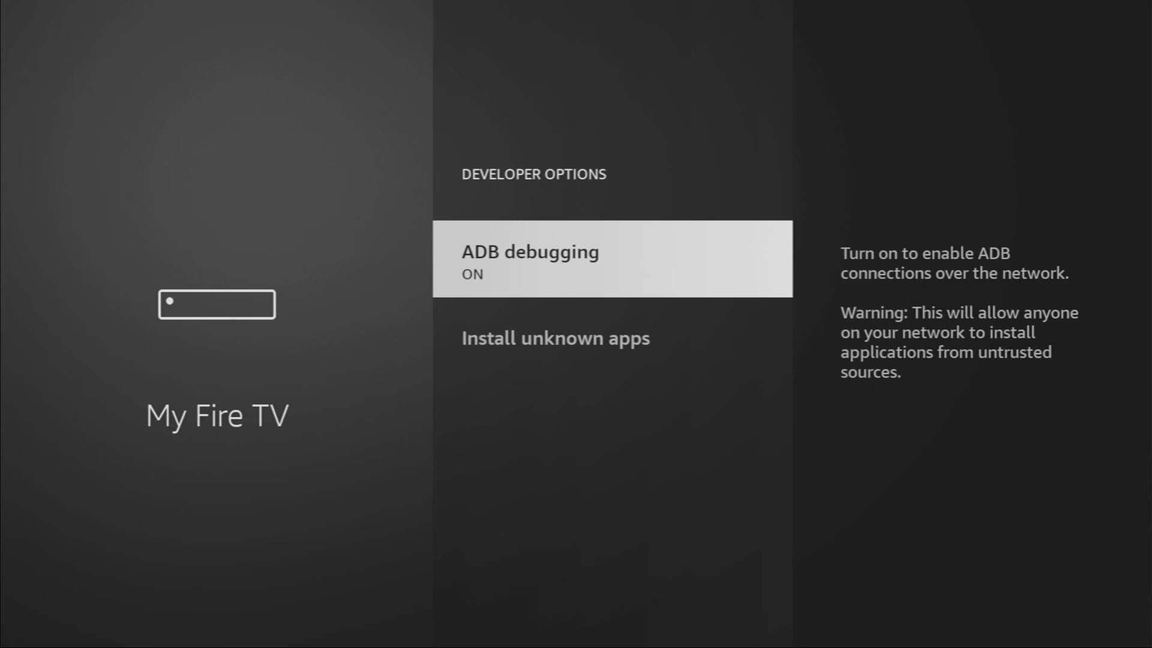
key("Return")
key("Return")
Check Install unknown apps shows Downloader allowed (ON)
key("Down")
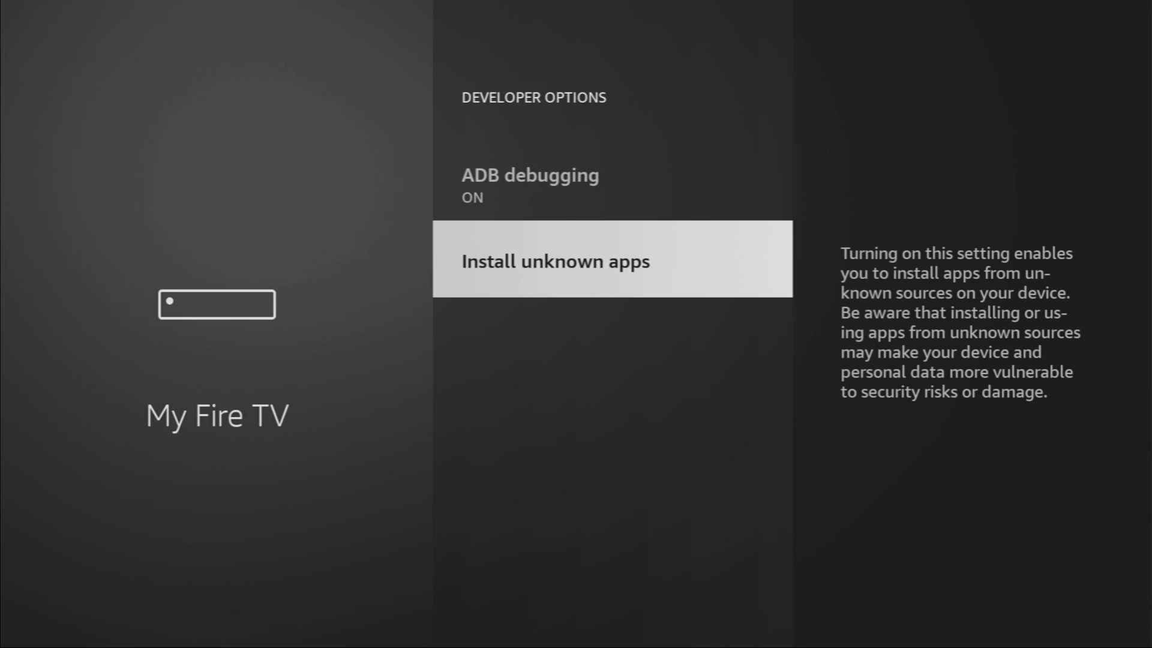
key("Return")
key("Down")
key("Down")
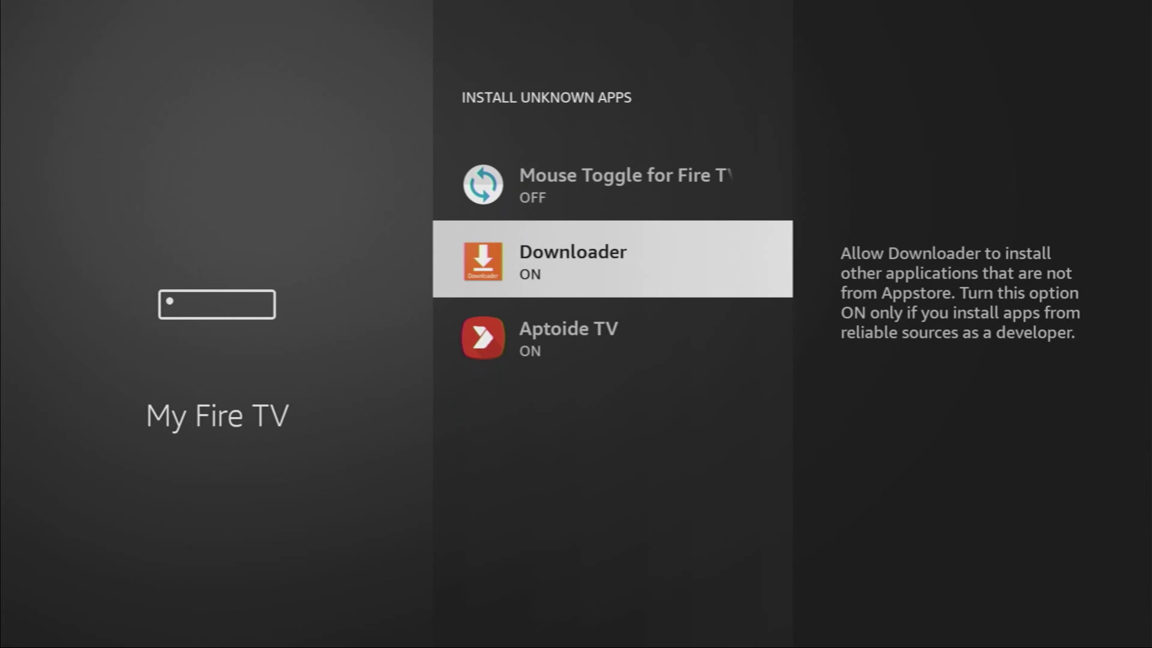
key("Return")
key("Return")
From the home screen, go to the Apps icon and show Your Apps & Channels
key("Home")
key("Right")
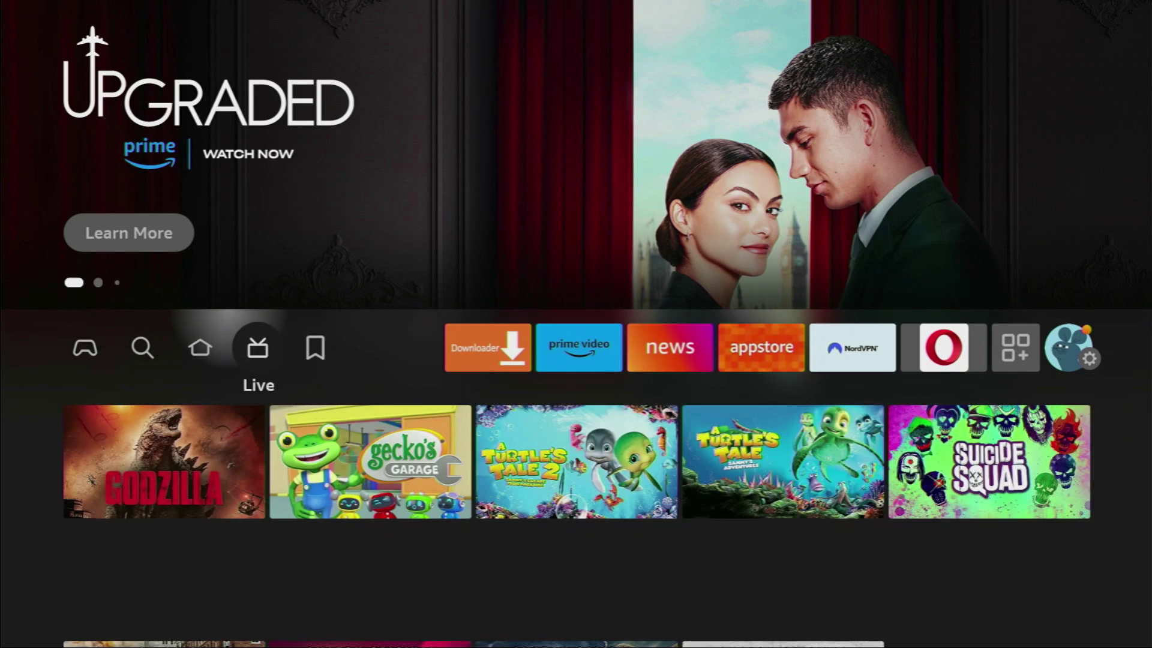
key("Right")
key("Right")
key("Right")
key("Right")
key("Right")
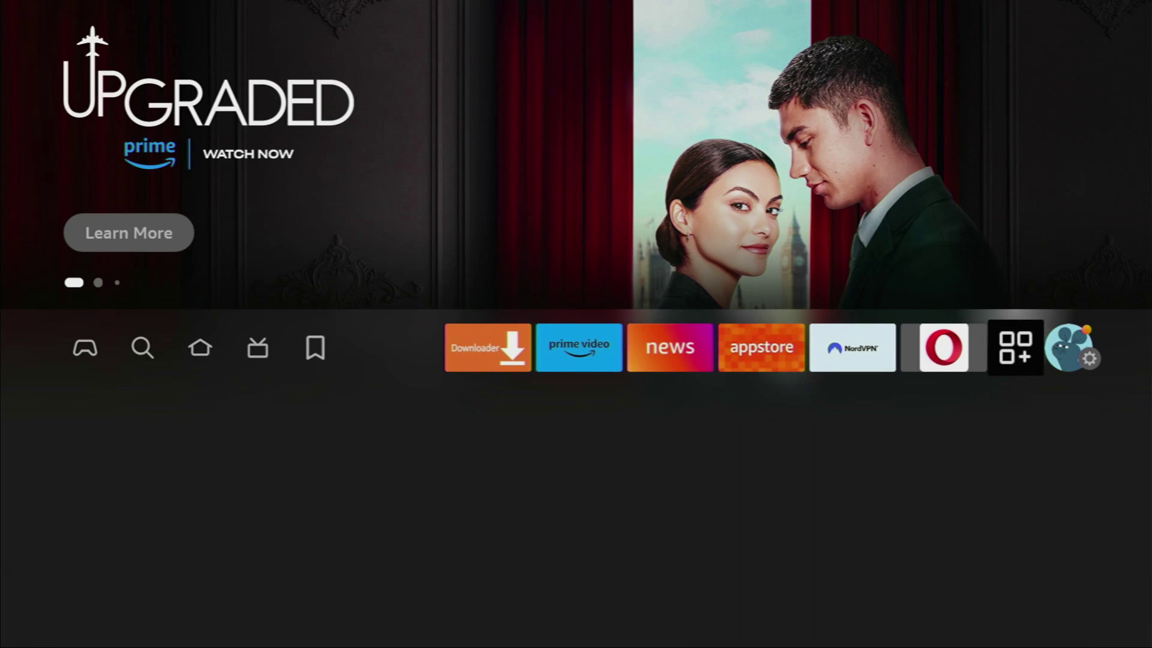
key("Return")
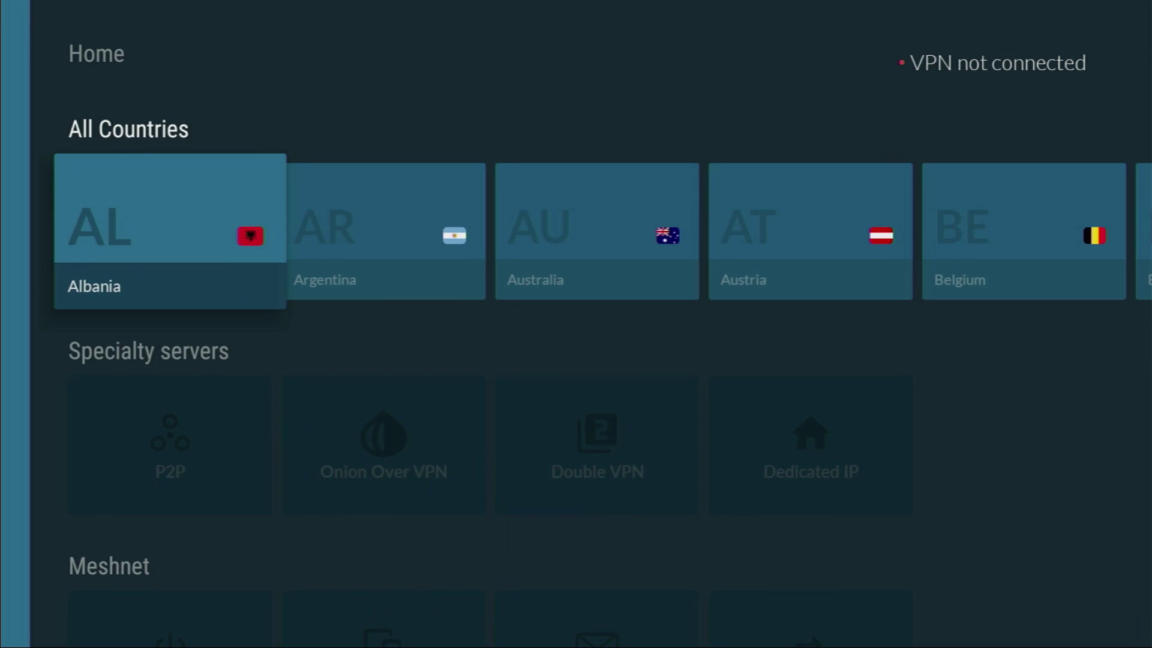
key("Right")
key("Right")
key("Right")
key("Right")
key("Right")
key("Right")
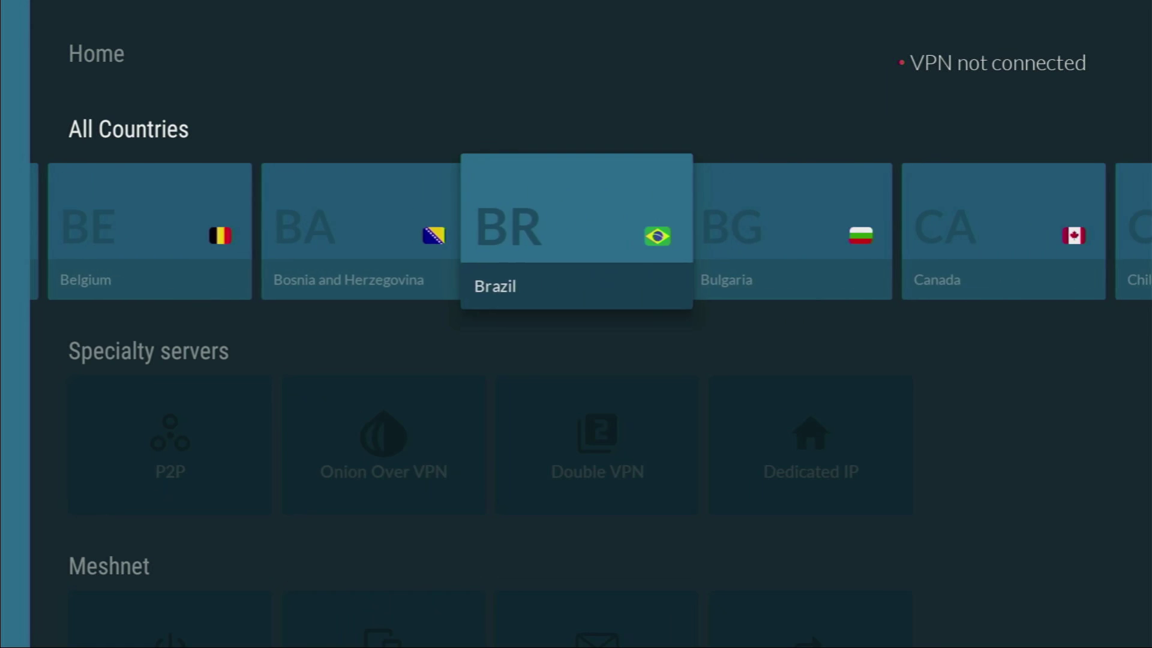
key("Right")
key("Right")
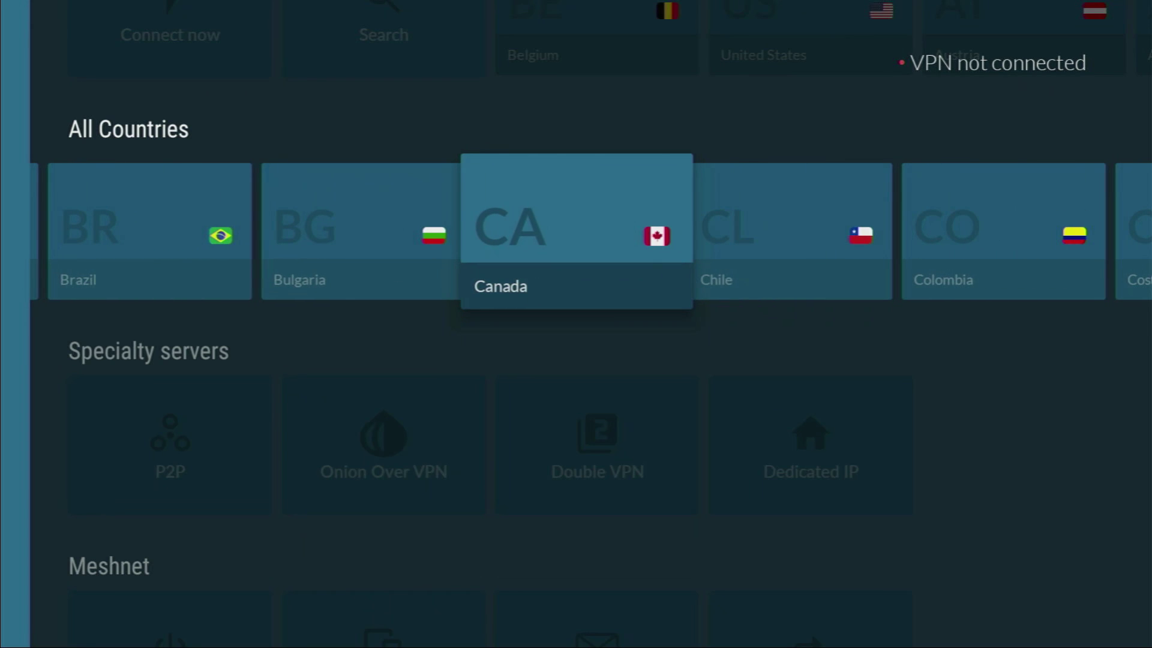
key("Return")
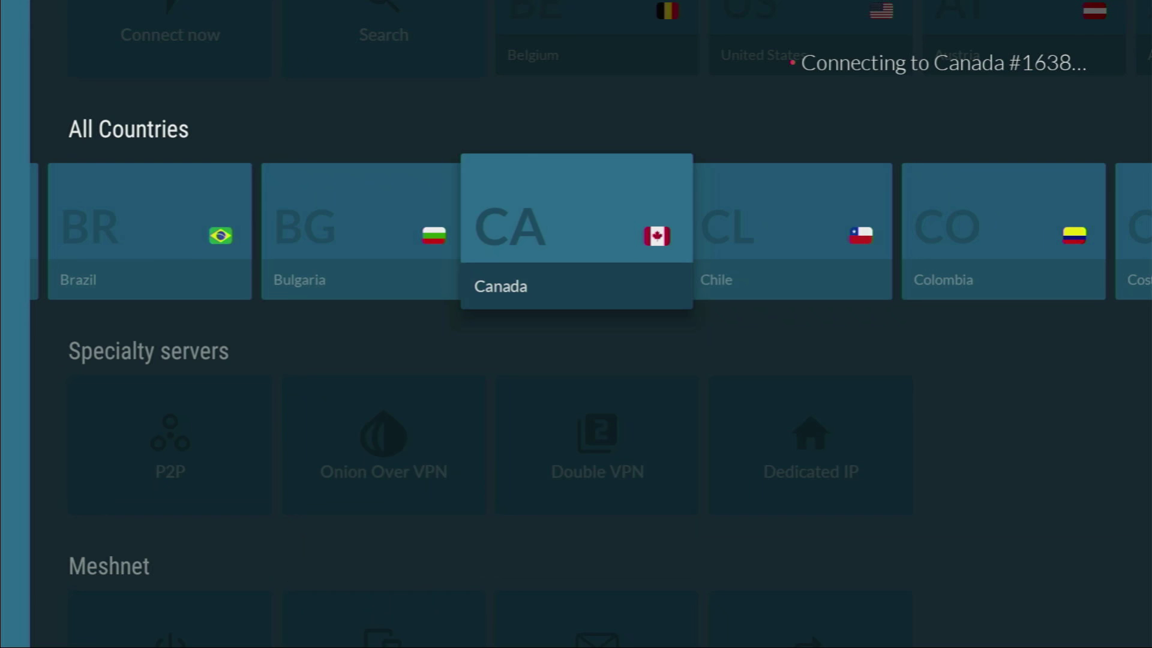
key("Right")
key("Right")
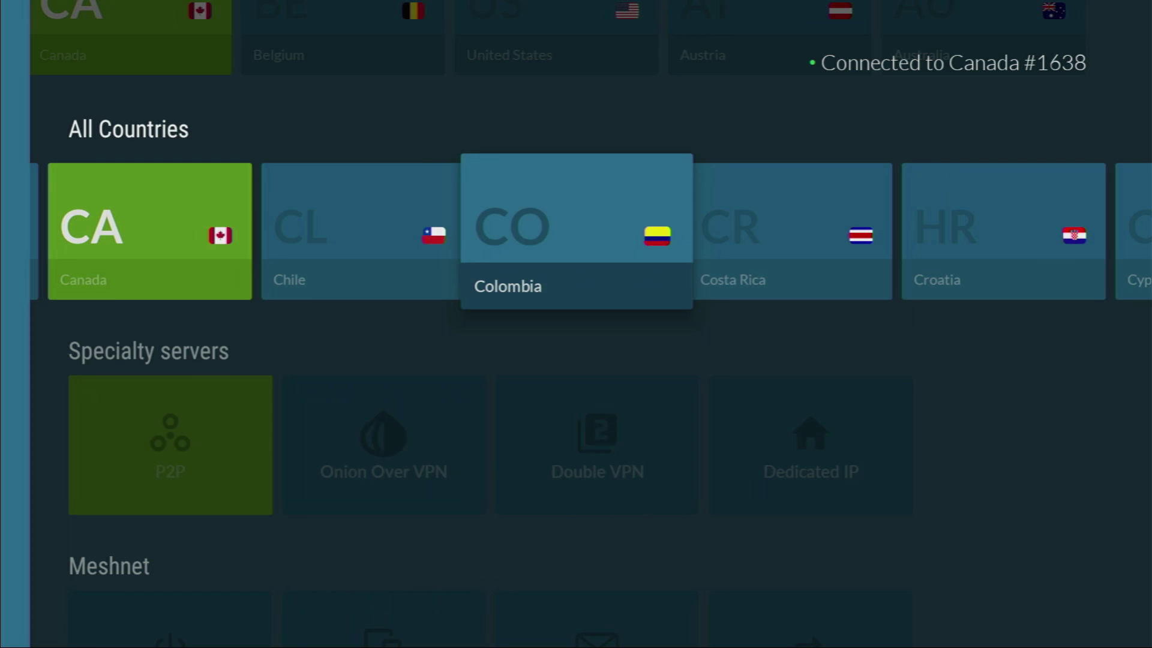
key("Right")
key("Right")
key("Right")
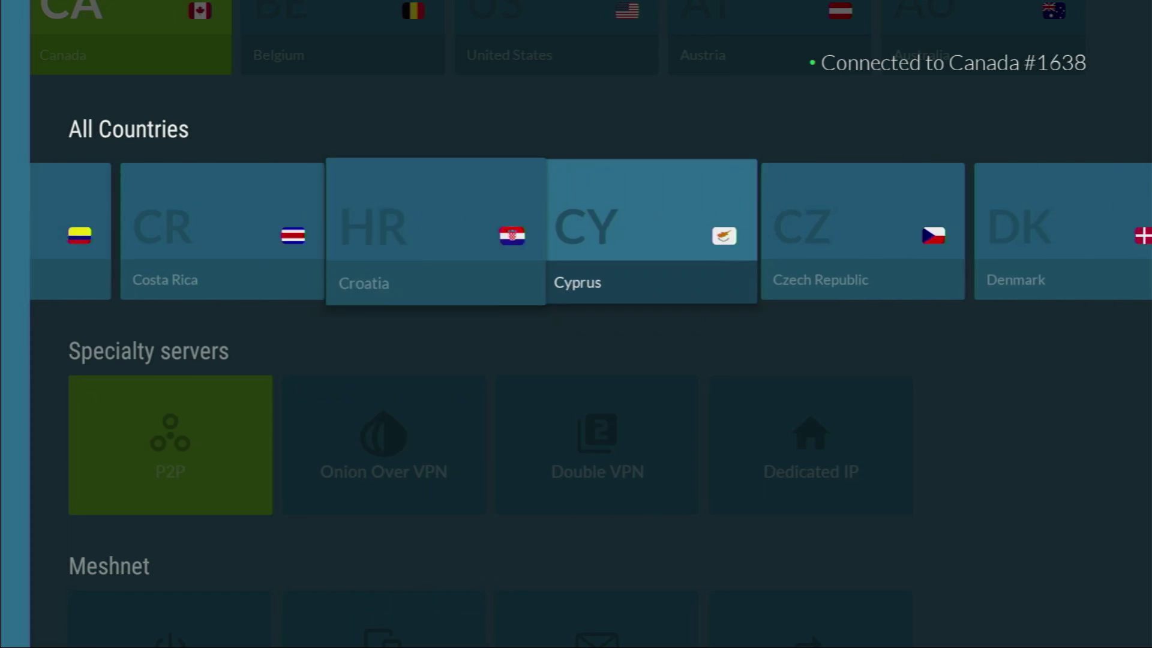
key("Right")
key("Right")
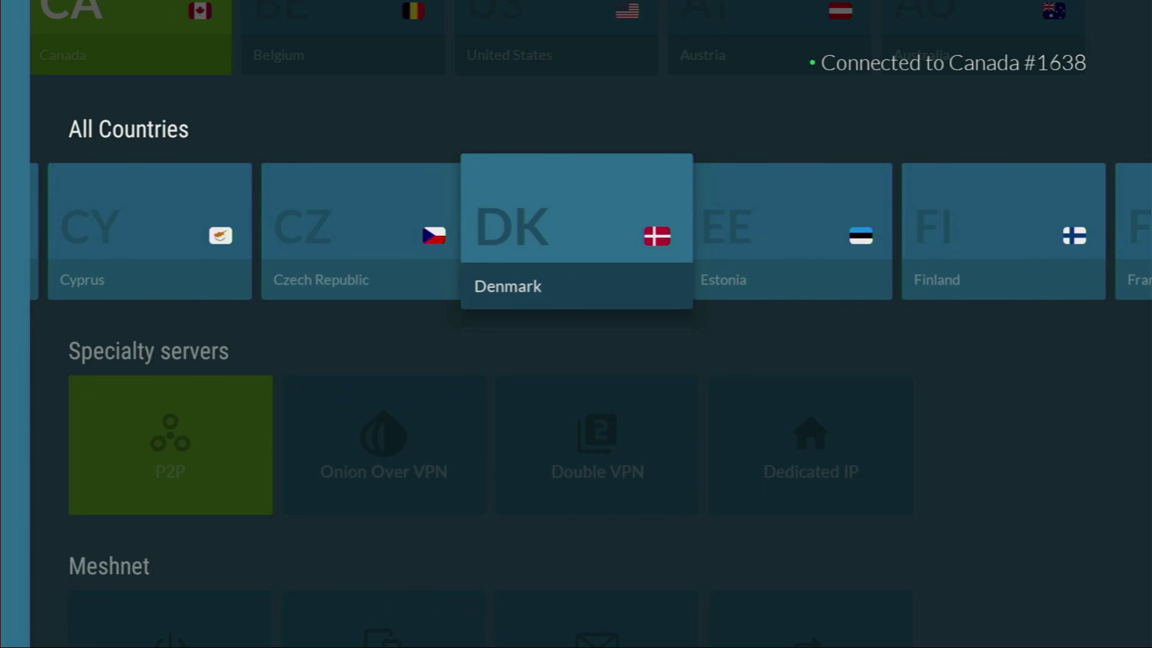
key("Right")
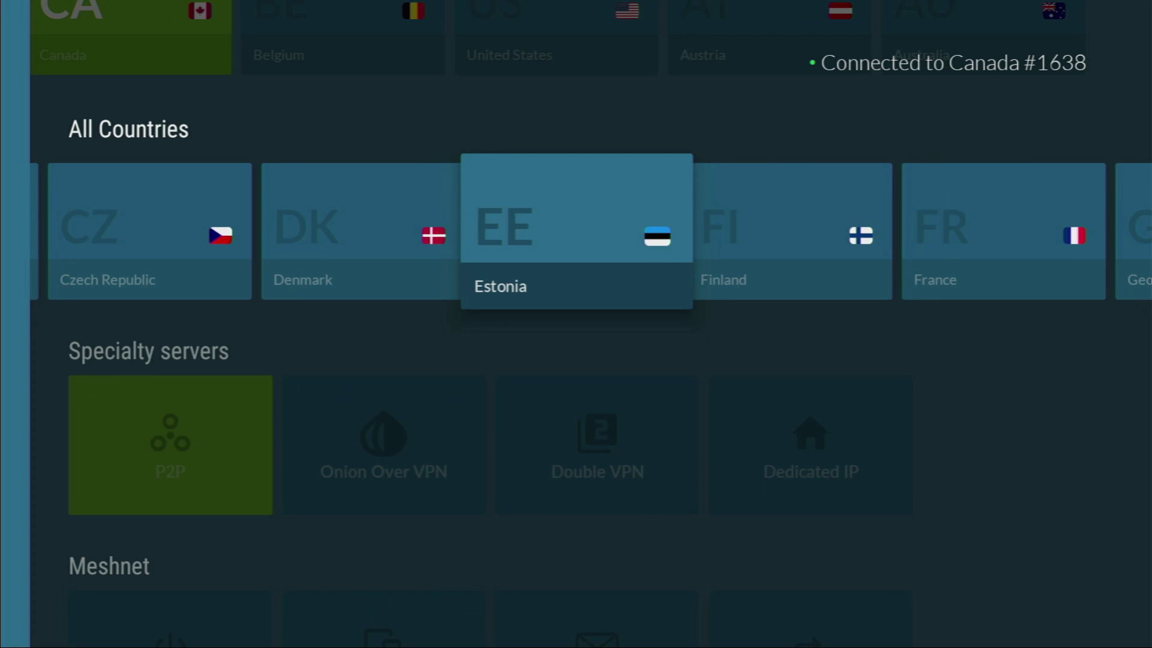
key("Right")
key("Right")
key("Right")
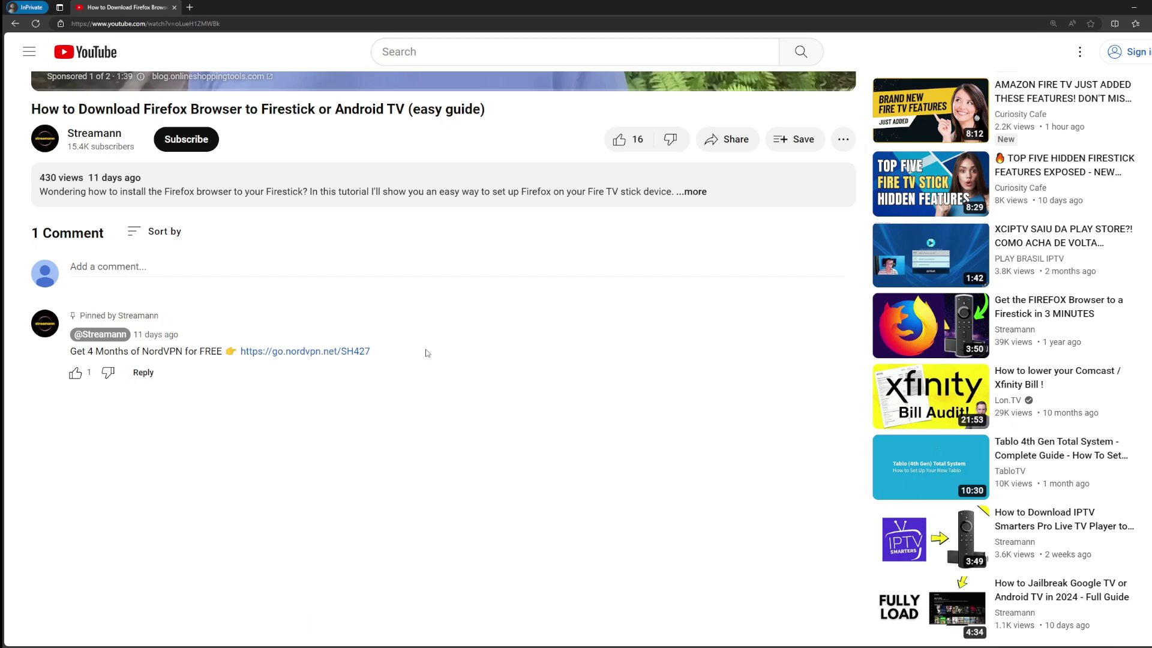
Follow the go.nordvpn.net link in the pinned comment and highlight the extra-months offer
left_click_drag(426, 353, 238, 351)
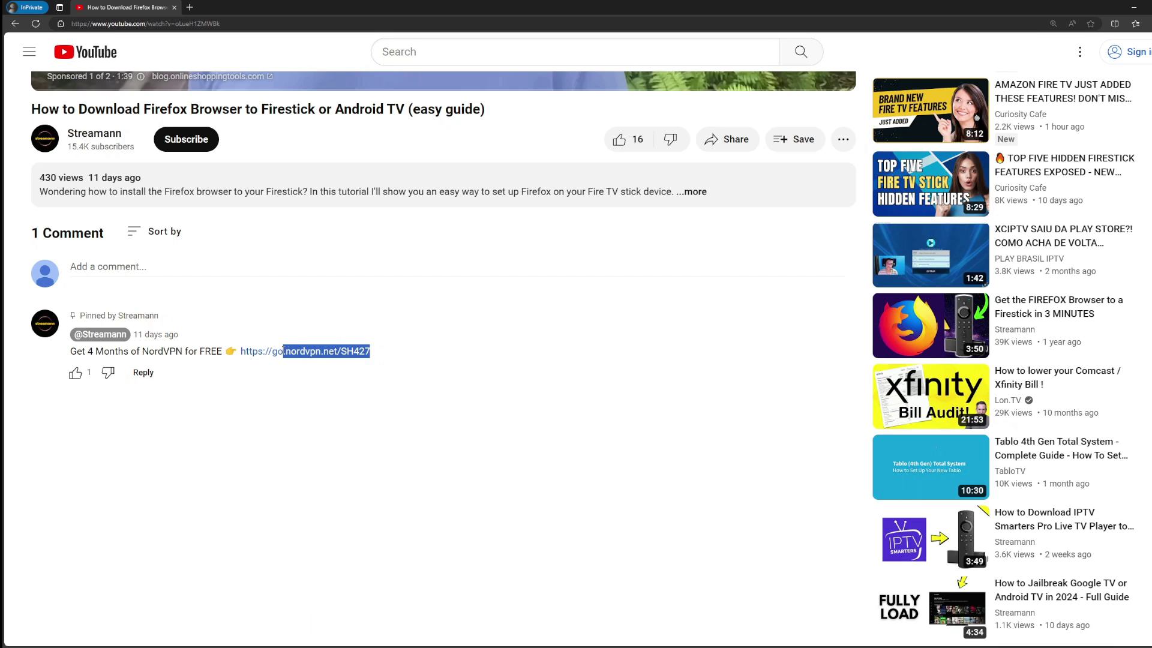
left_click(309, 358)
mouse_move(487, 220)
left_mouse_down()
mouse_move(522, 219)
mouse_move(565, 243)
left_mouse_up()
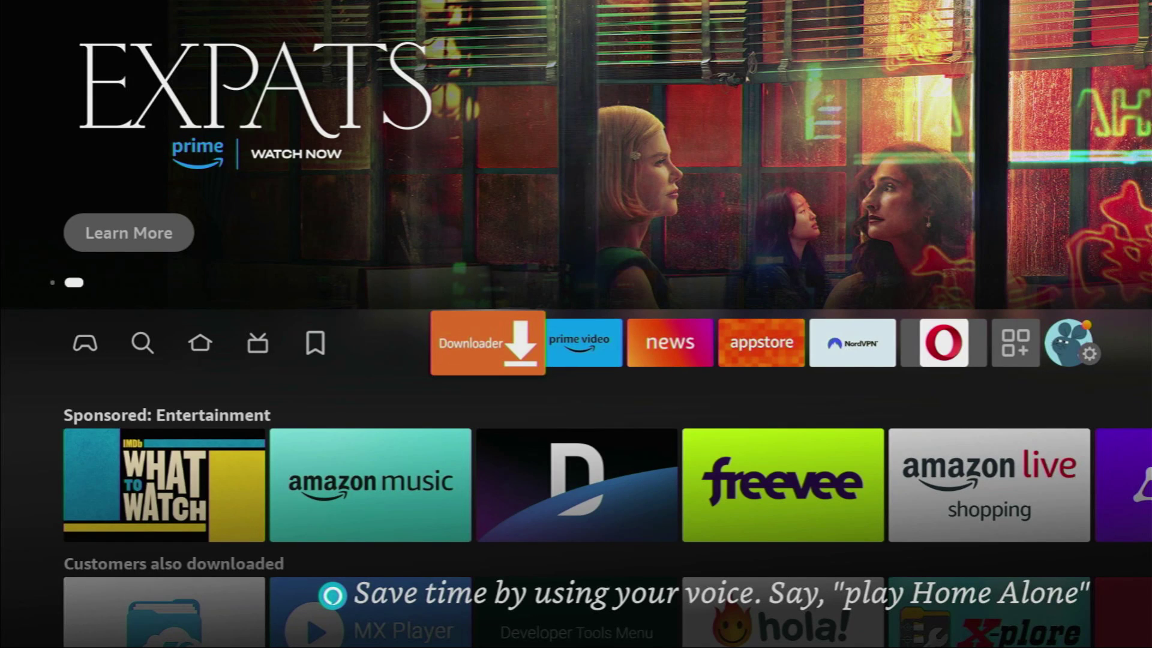
Launch Downloader and start entering a web address on its home page
key("Return")
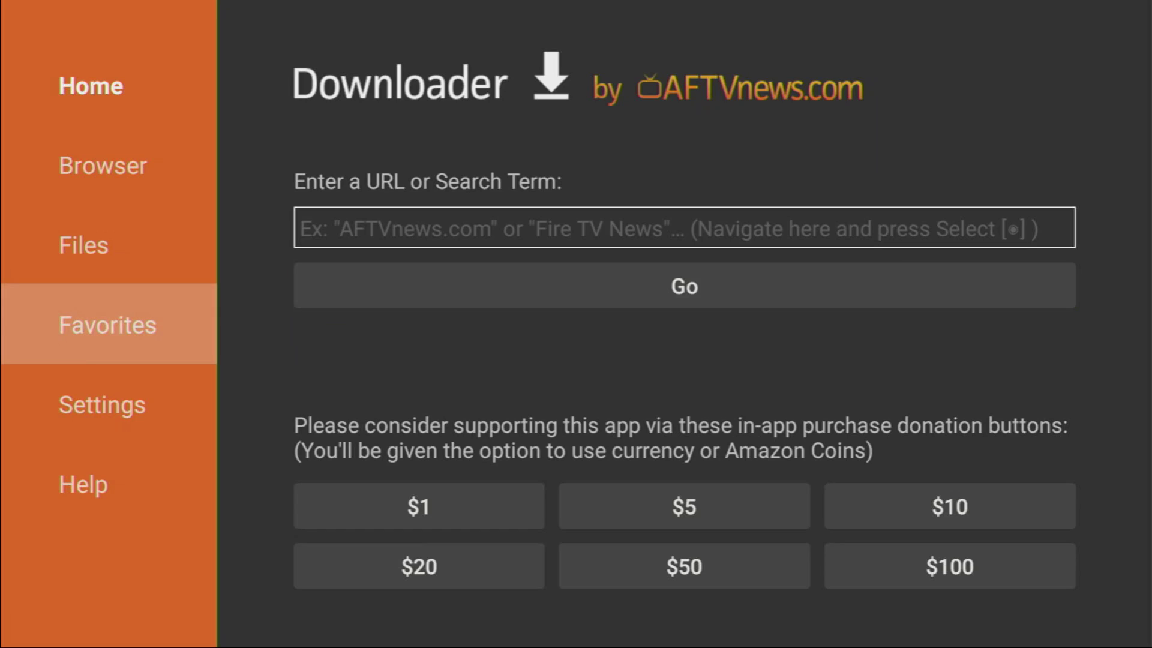
key("Up")
key("Up")
key("Up")
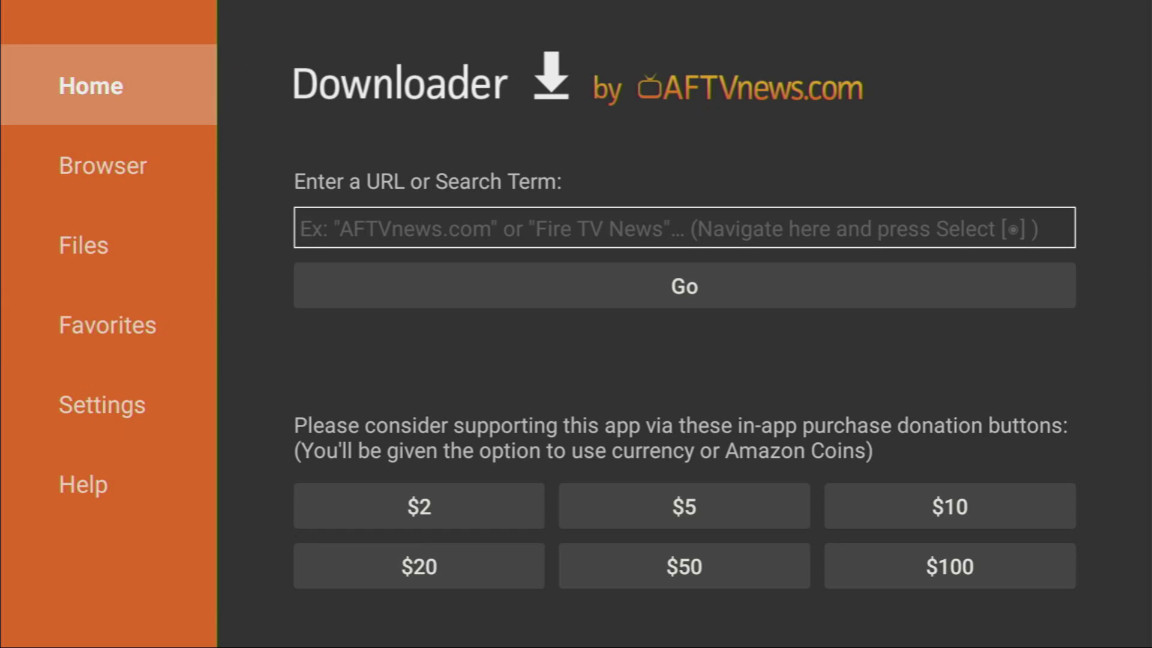
key("Right")
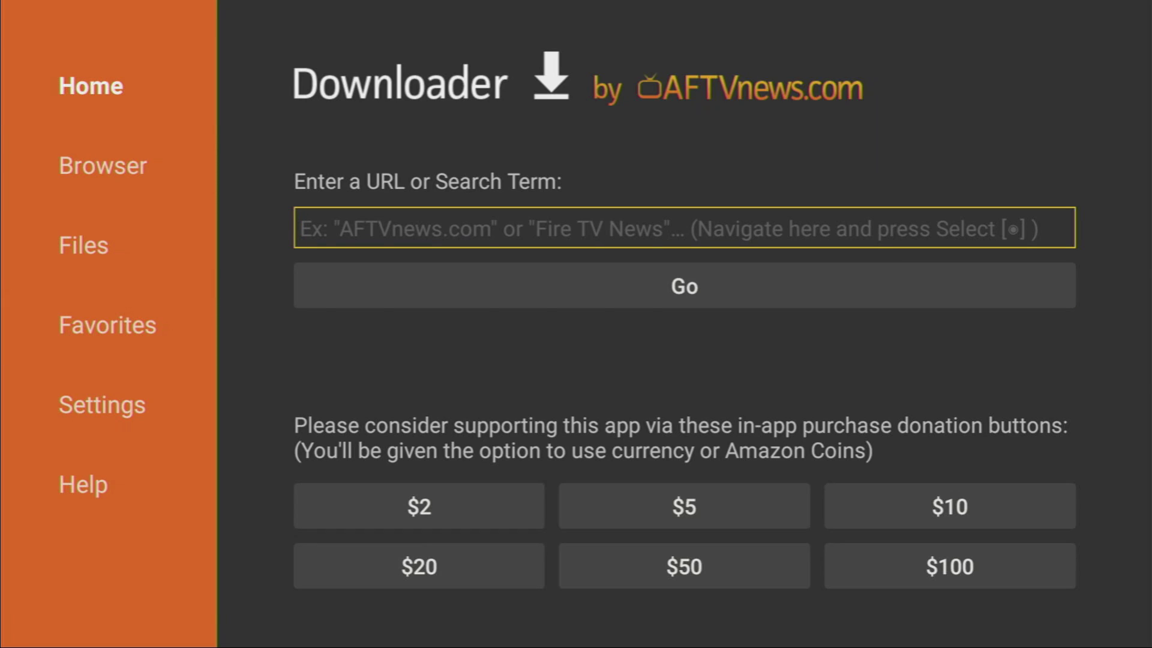
key("Return")
Enter televizo.net and load the site with Go
key("Right")
key("Right")
key("Right")
key("Right")
key("Right")
key("Down")
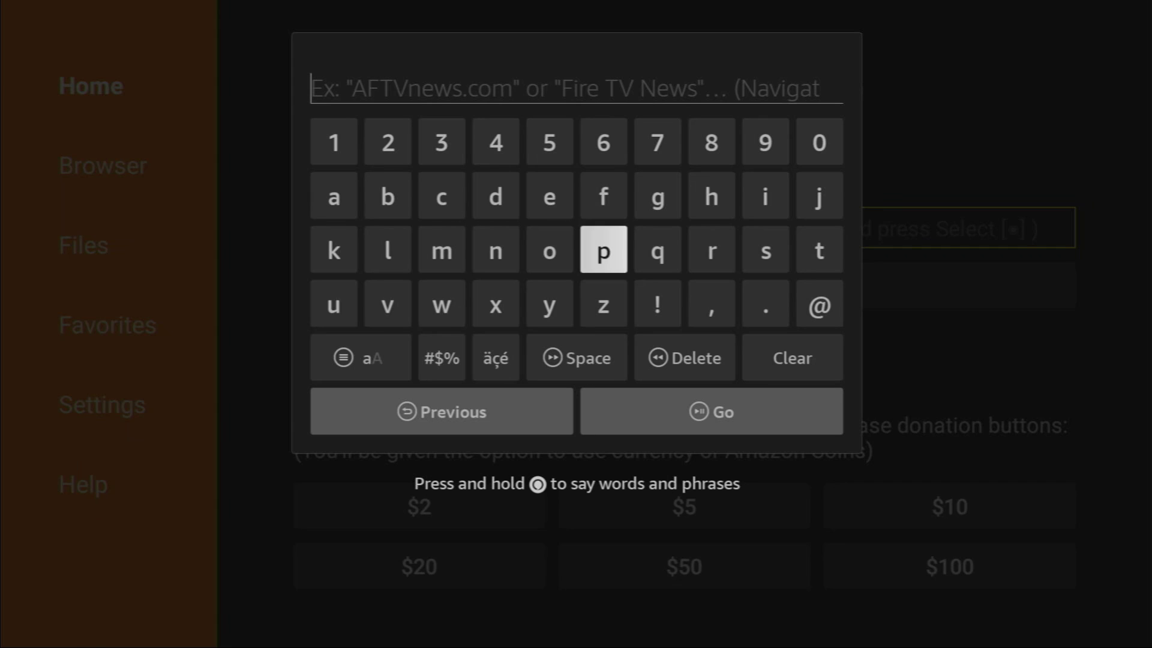
key("Right")
key("Right")
key("Right")
key("Right")
type("televizo.net")
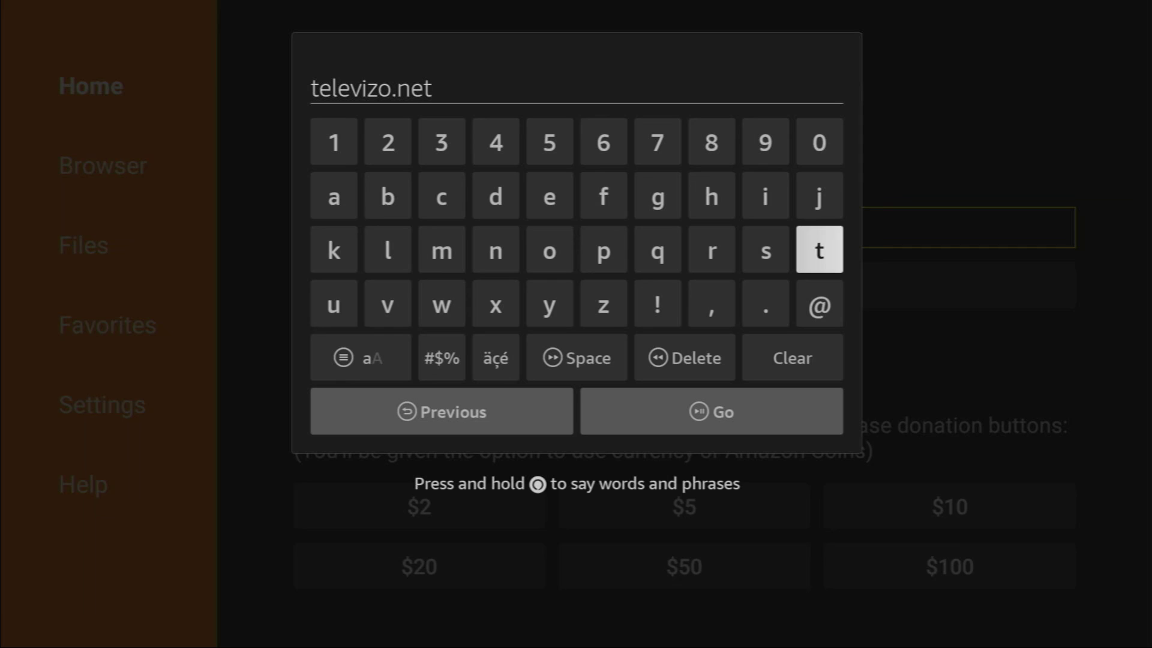
key("Down")
key("Down")
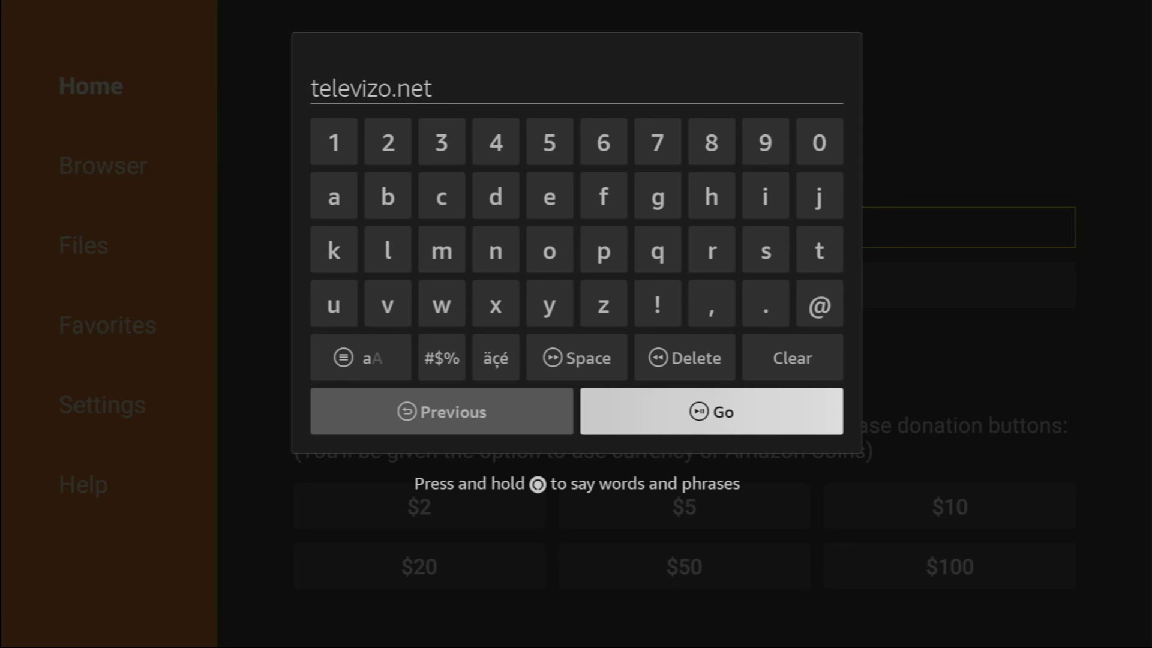
key("Return")
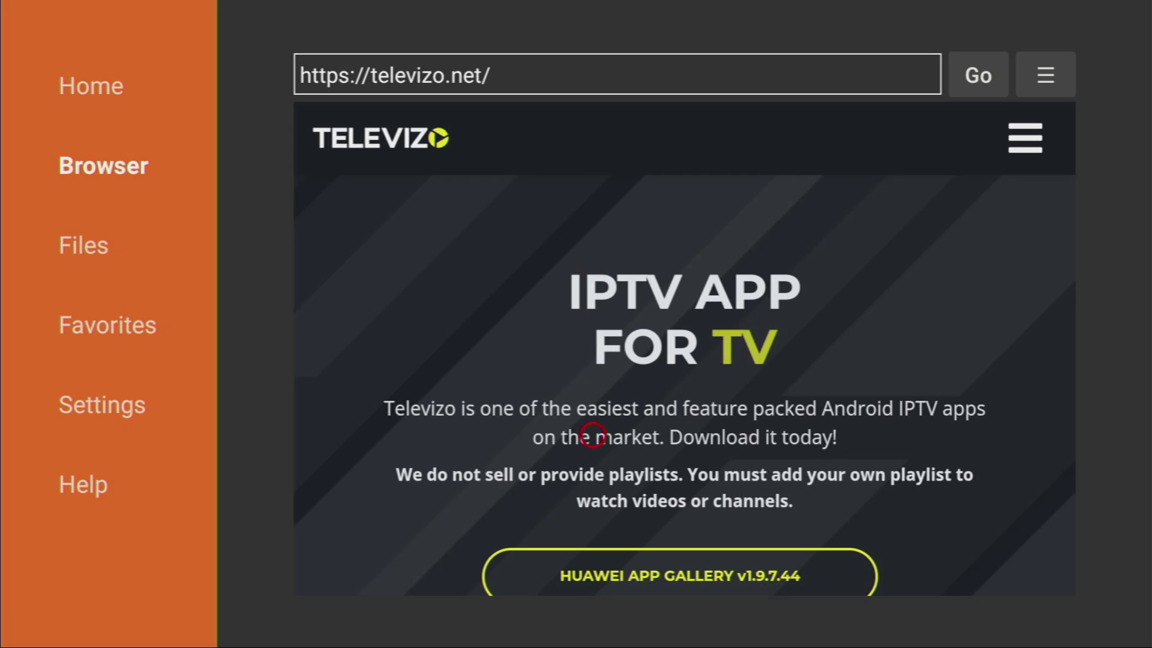
scroll(589, 432, "down", 4)
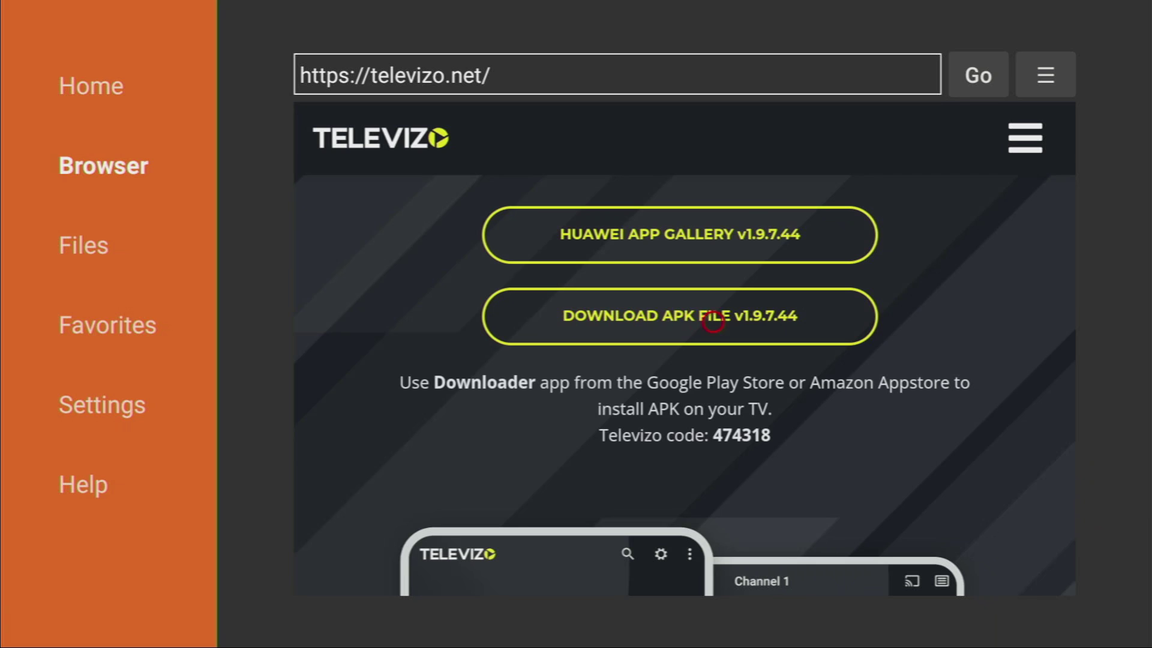
Download the Televizo APK, install it and finish with Done without launching
left_click(721, 316)
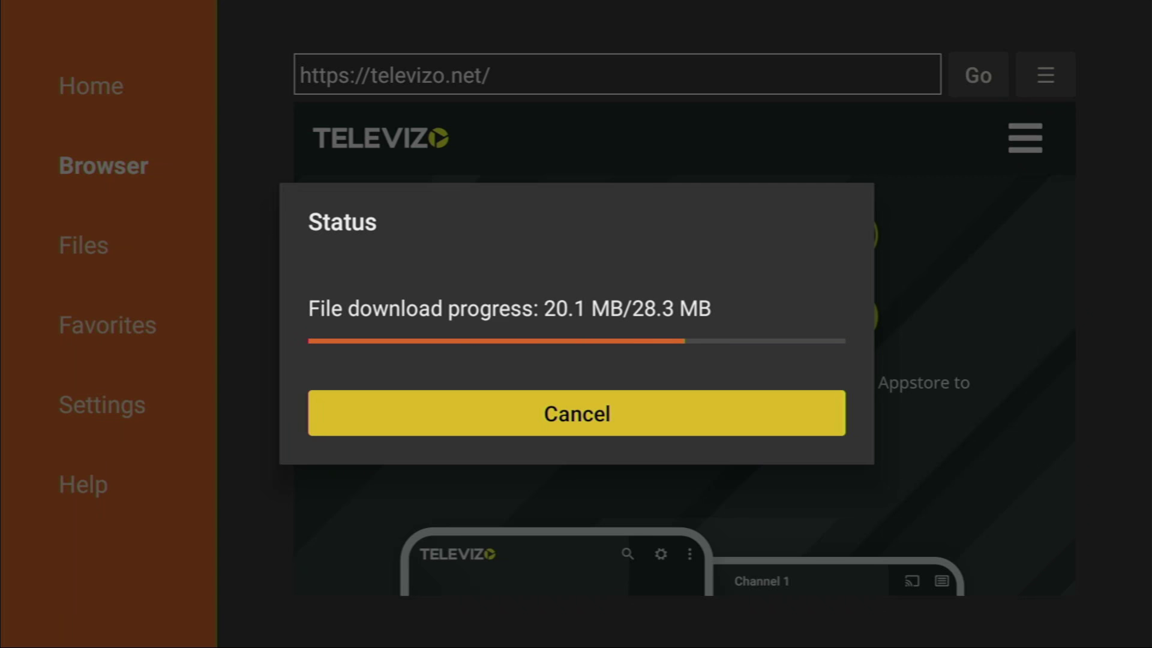
key("Right")
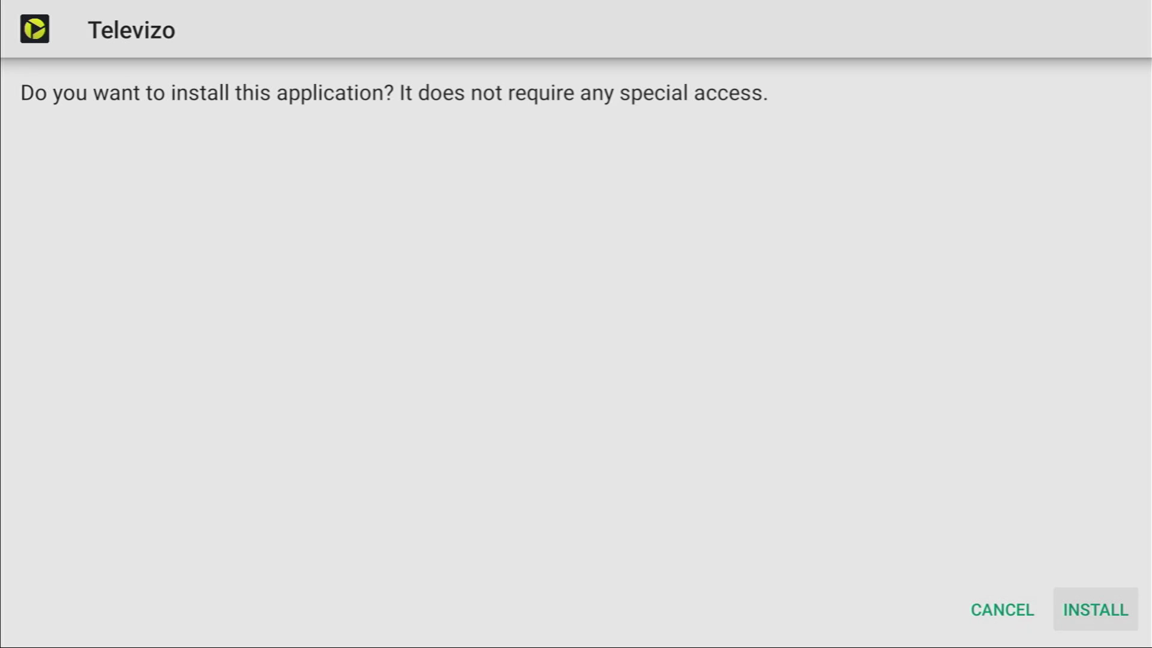
key("Return")
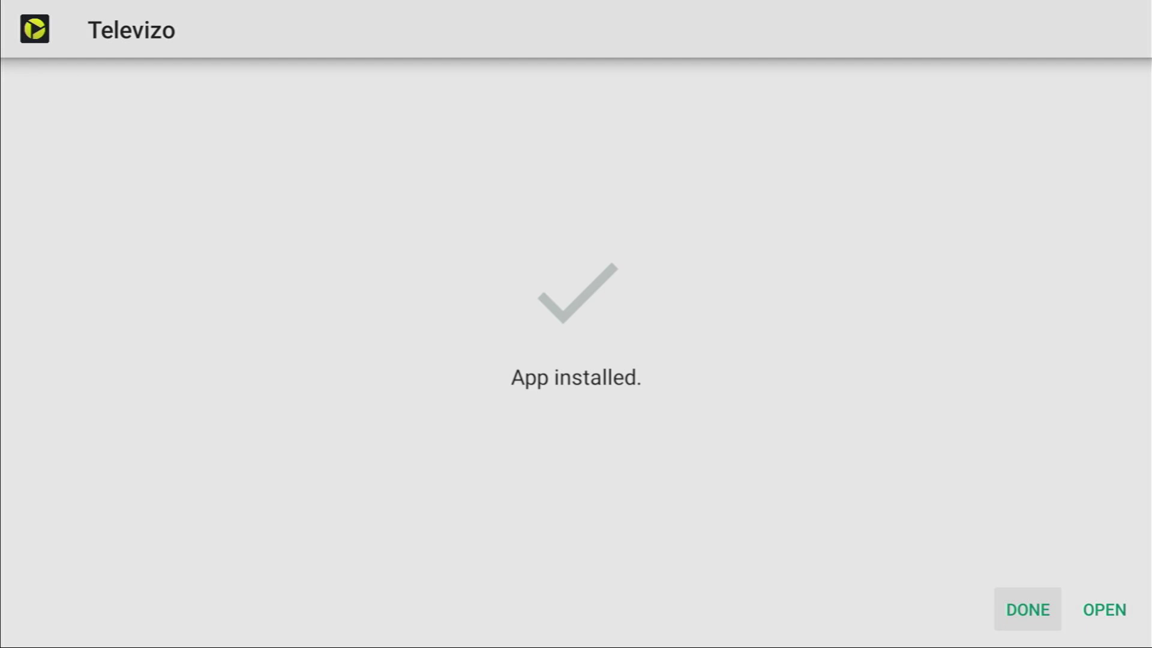
key("Right")
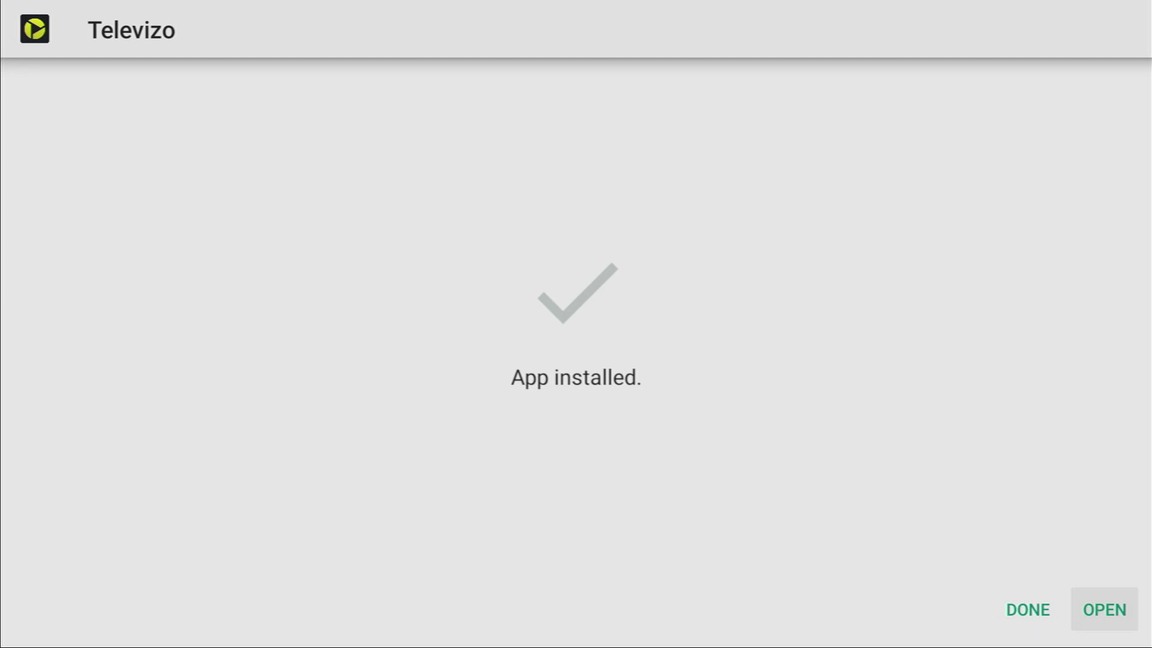
key("Left")
key("Return")
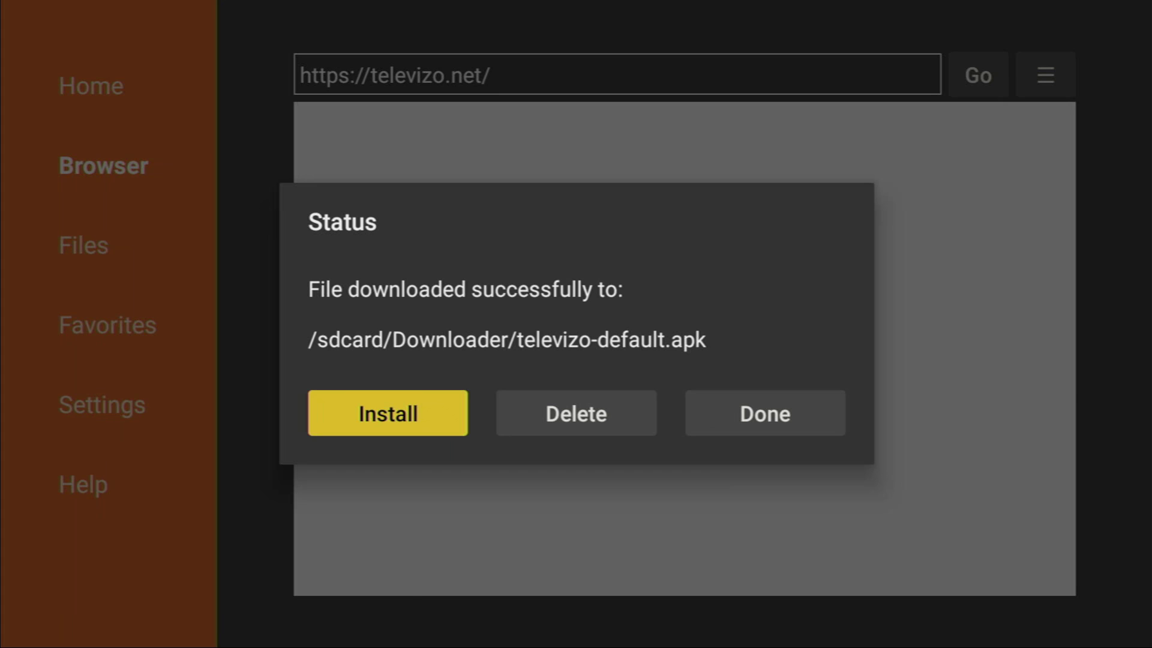
Delete the downloaded APK file and confirm the deletion
key("Right")
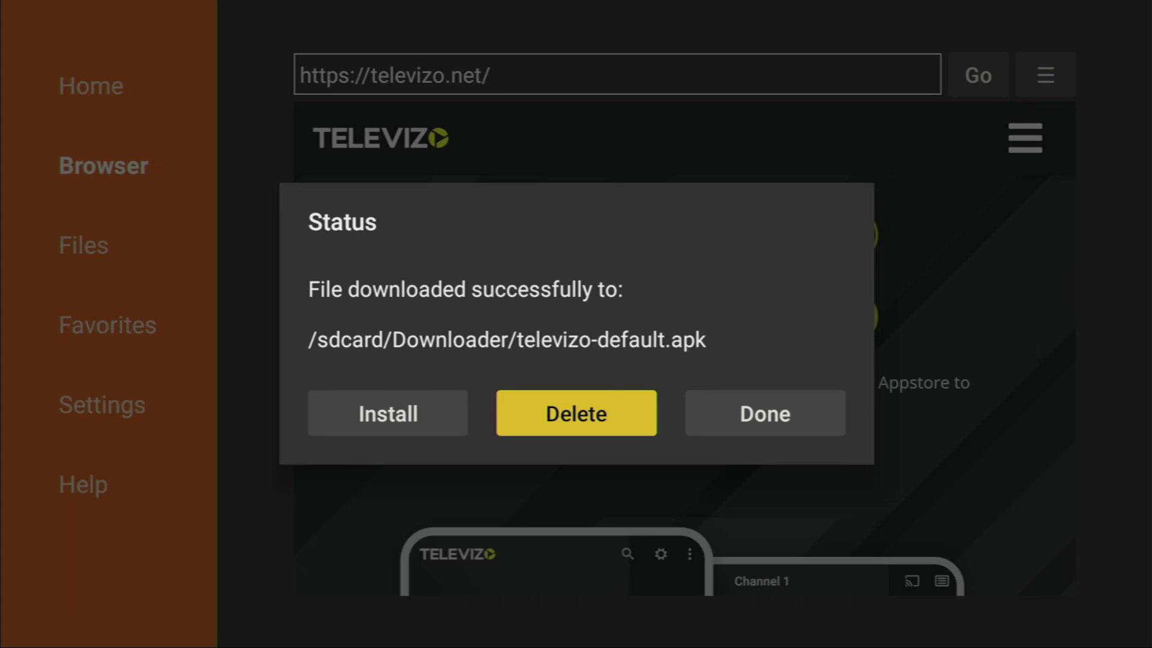
key("Return")
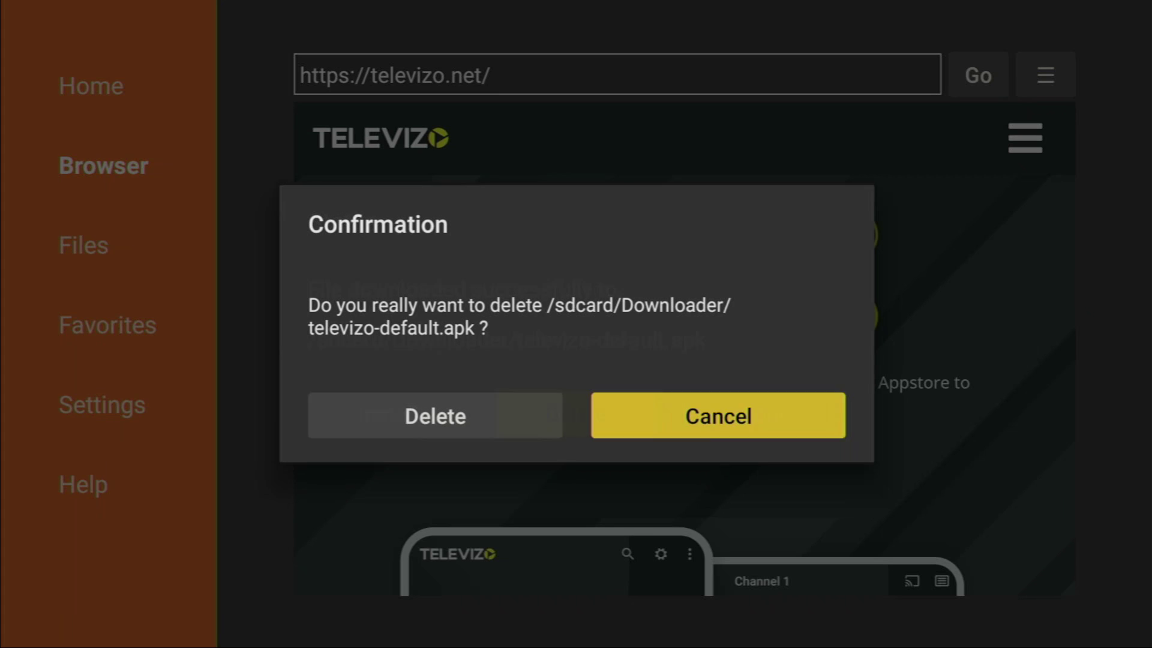
key("Left")
key("Return")
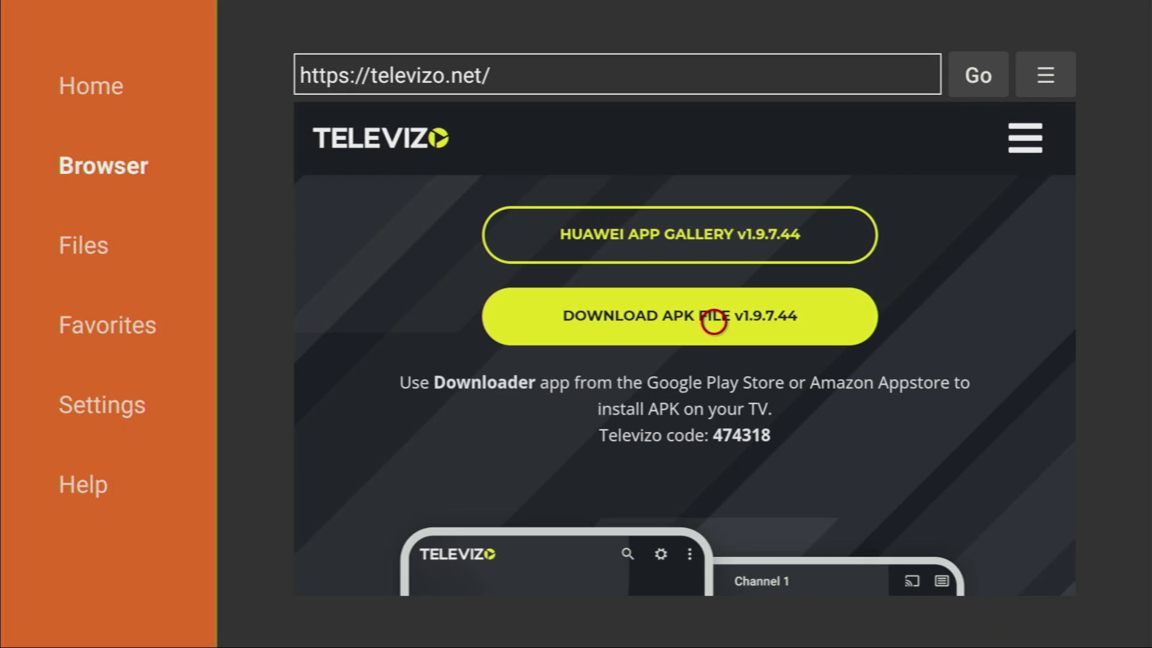
Go home, enter Your Apps & Channels and reach the newly installed Televizo tile
key("Home")
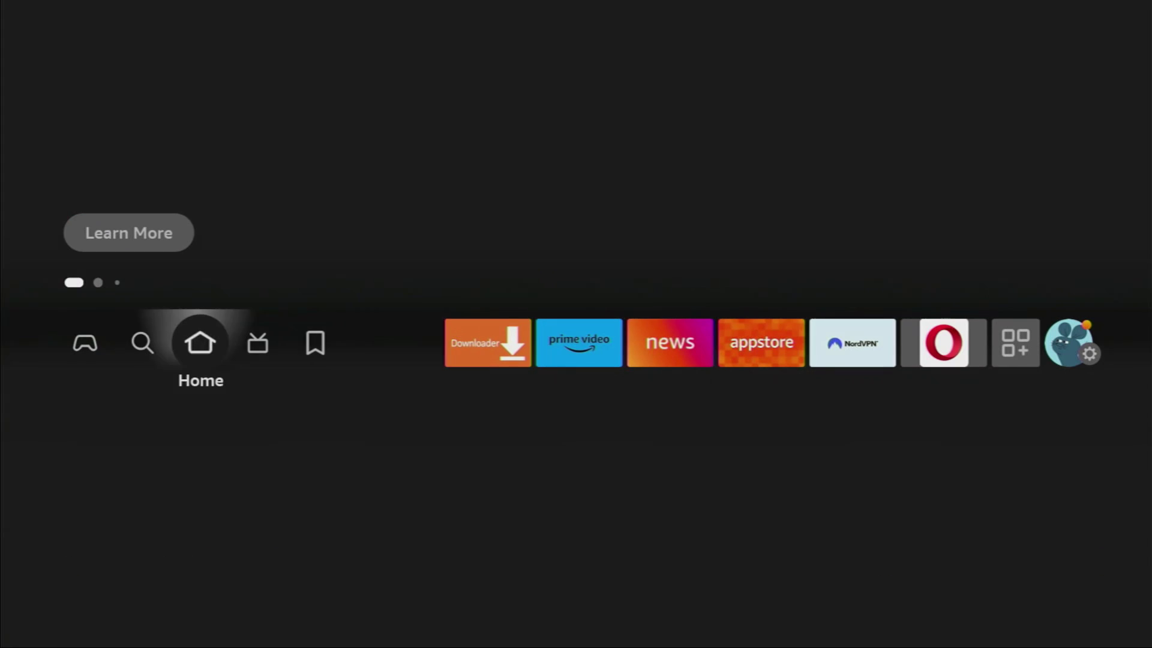
key("Right")
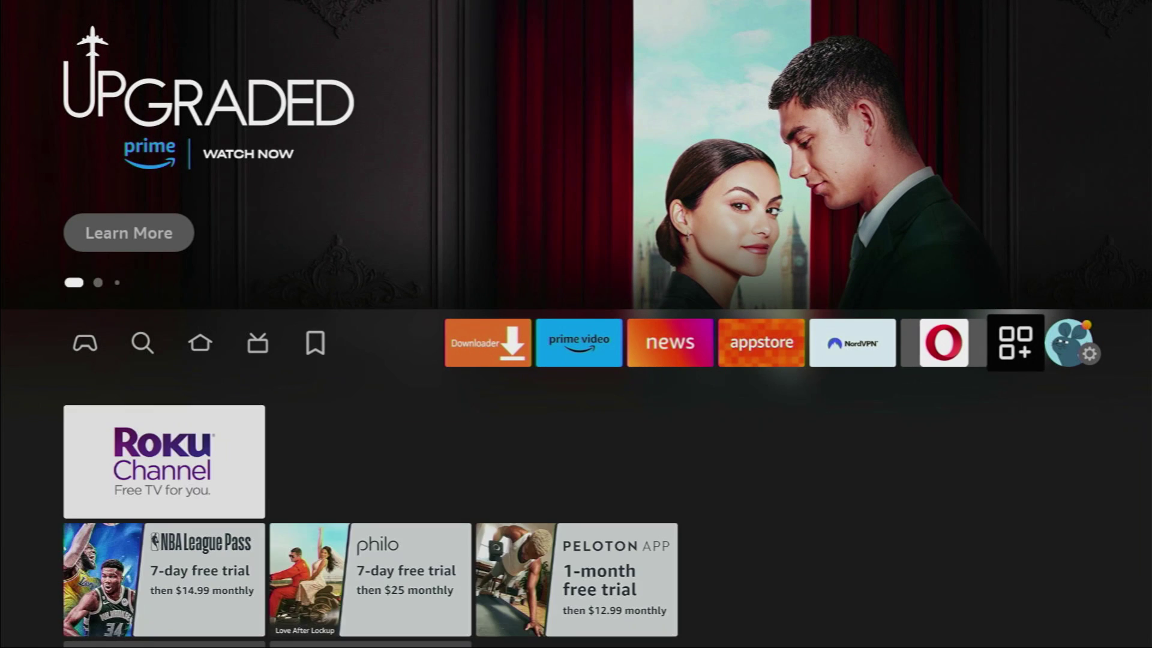
key("Return")
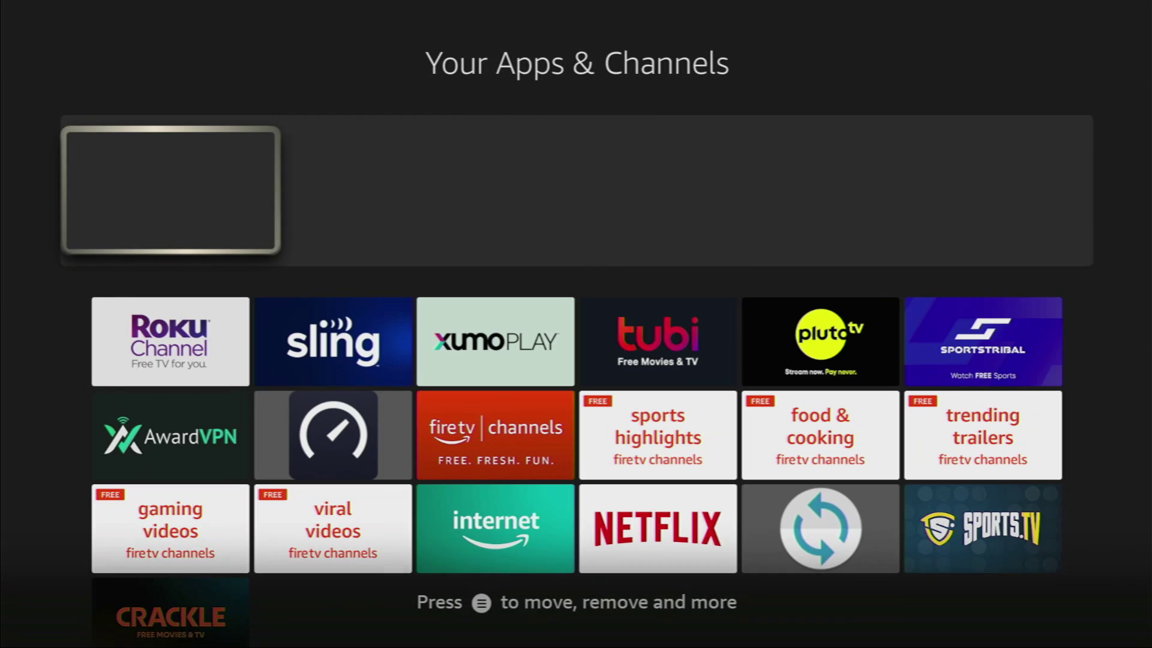
key("Down")
key("Down")
key("Down")
key("Down")
key("Down")
key("Right")
key("Right")
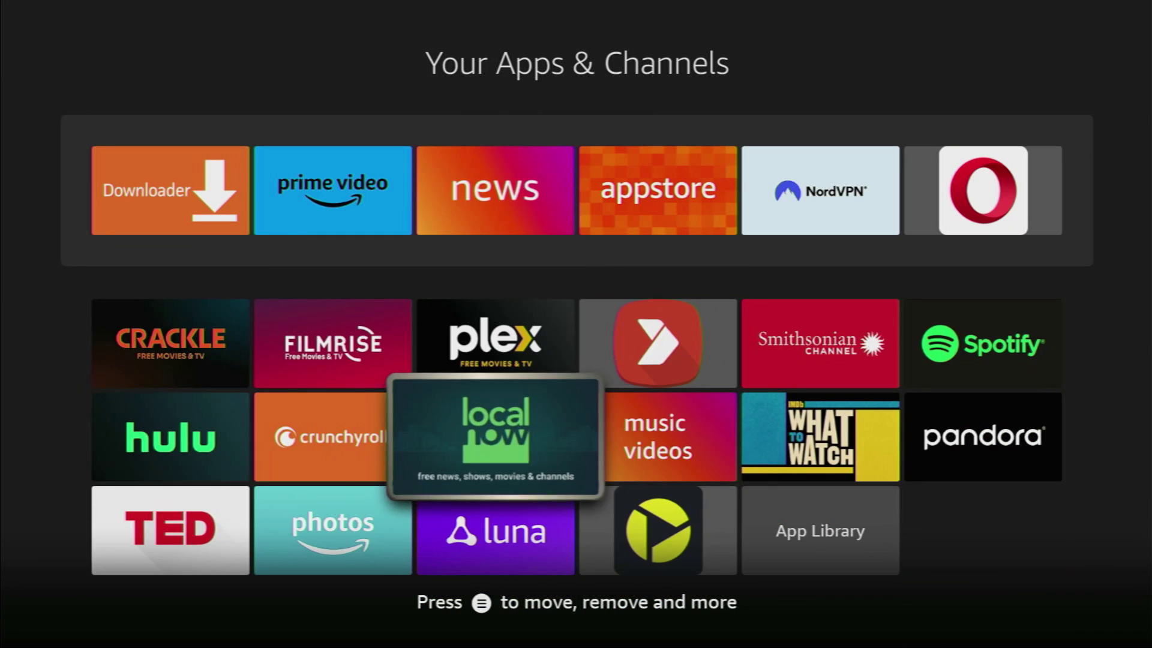
key("Right")
key("Down")
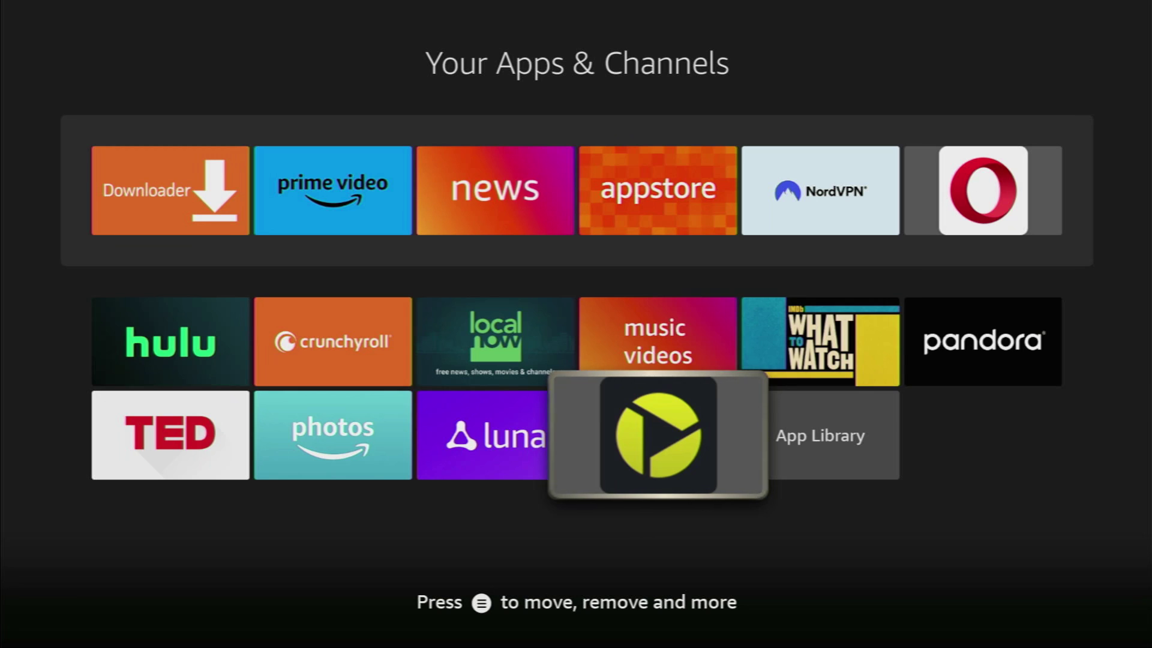
Use Move from the Televizo tile's menu to drop it into the first slot
key("Menu")
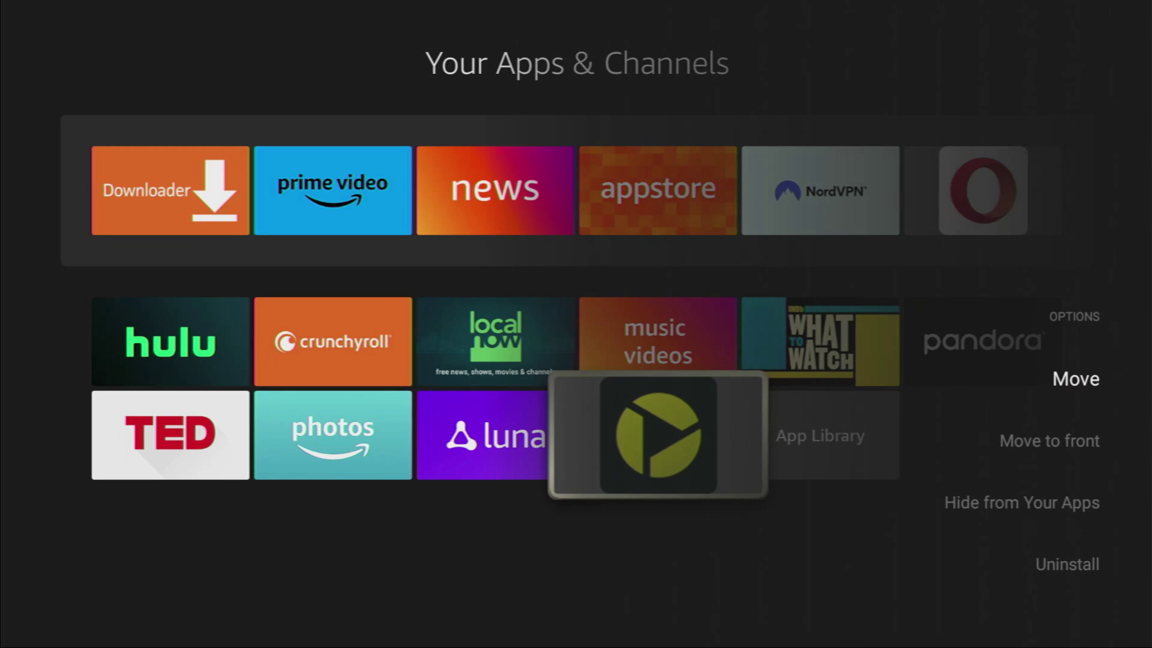
key("Down")
key("Return")
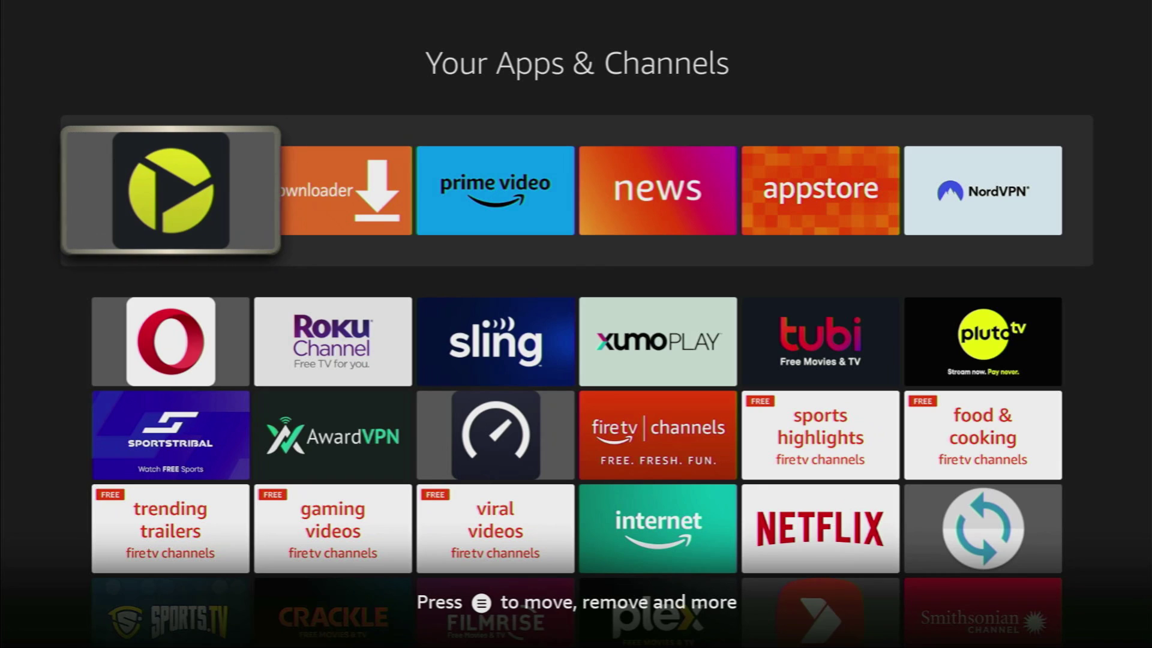
key("Return")
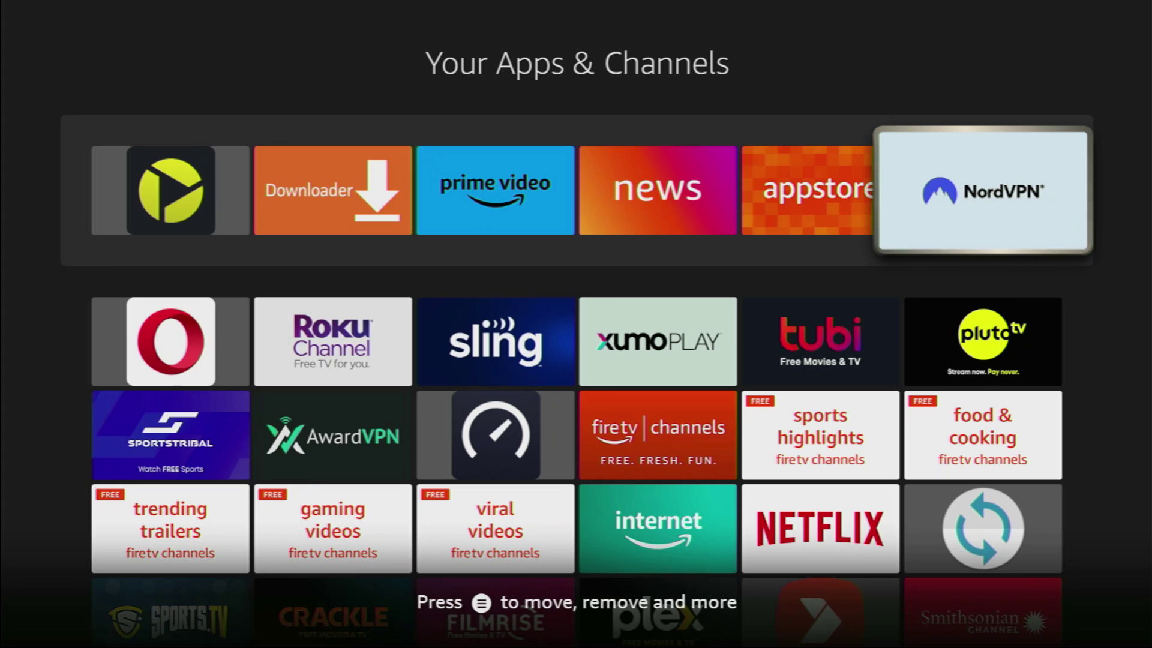
key("Left")
key("Left")
key("Left")
key("Left")
key("Left")
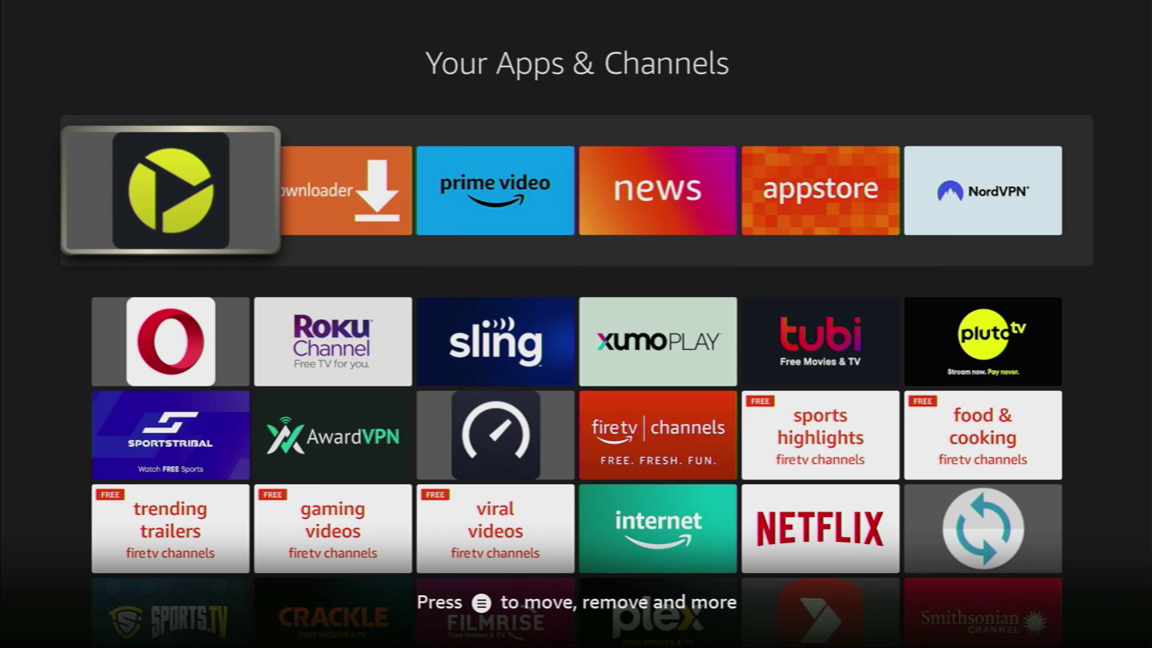
Launch Televizo and choose Create playlist on its empty home screen
key("Return")
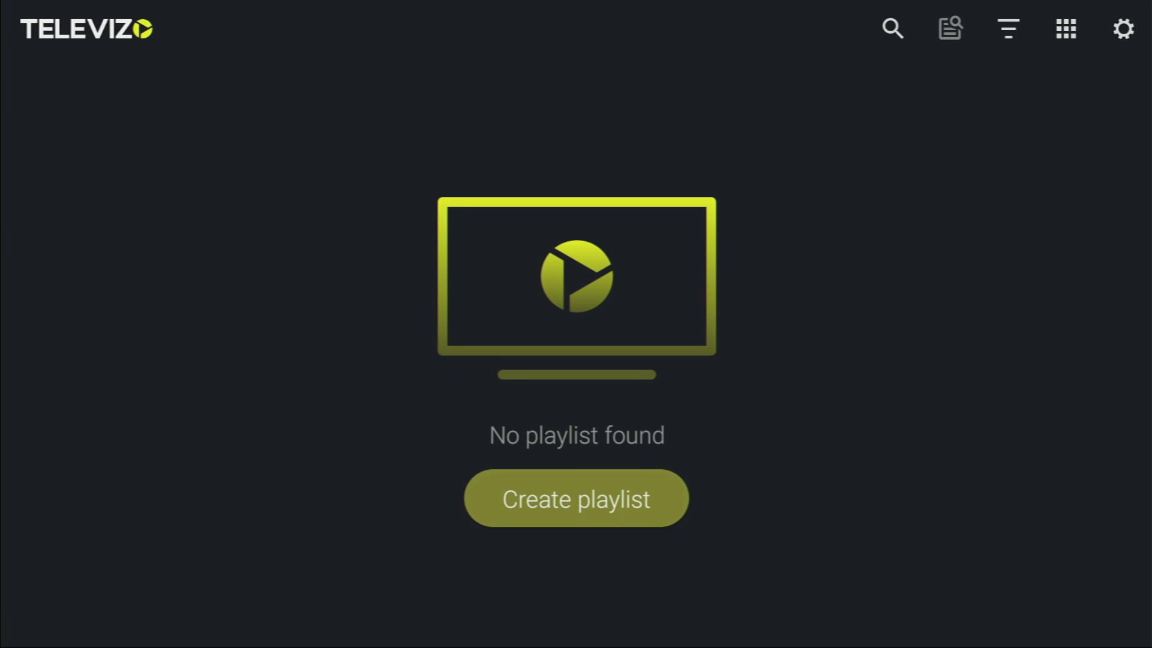
key("Up")
key("Down")
key("Return")
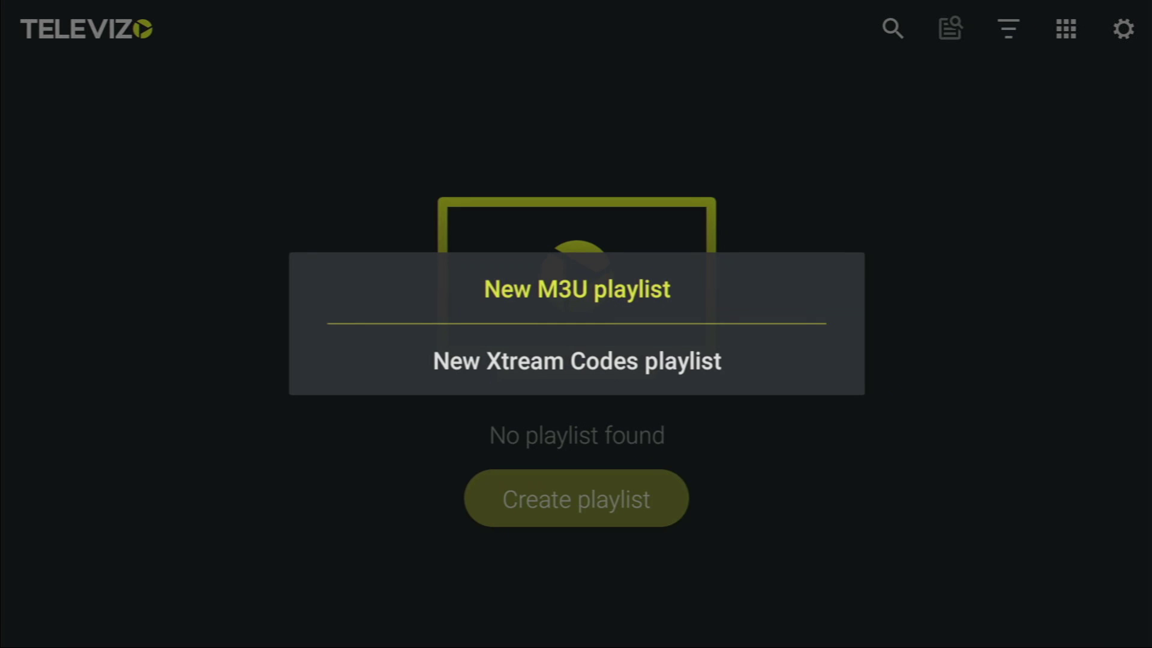
Pick New M3U playlist over Xtream Codes and step through its link and file fields
key("Down")
key("Up")
key("Down")
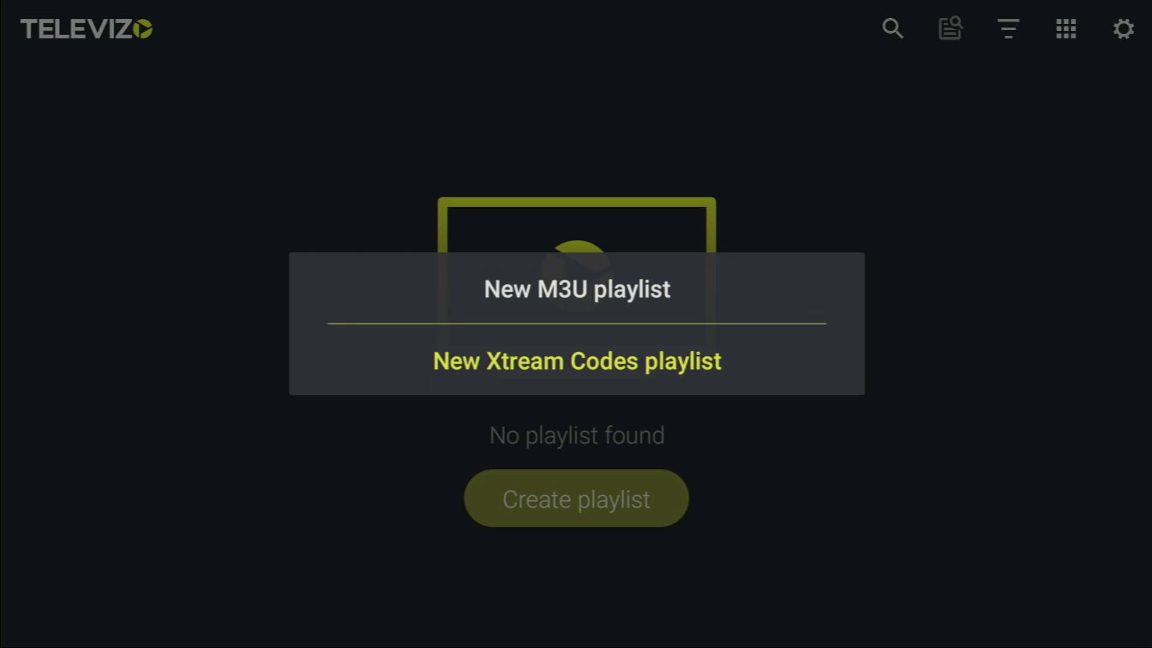
key("Up")
key("Escape")
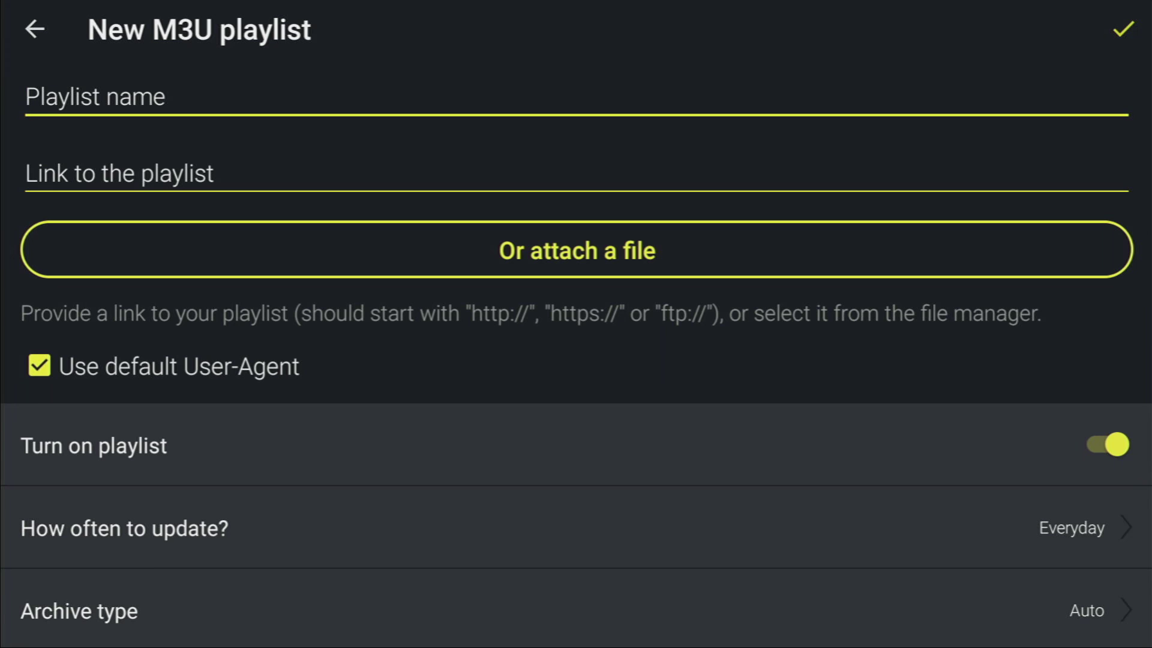
key("Down")
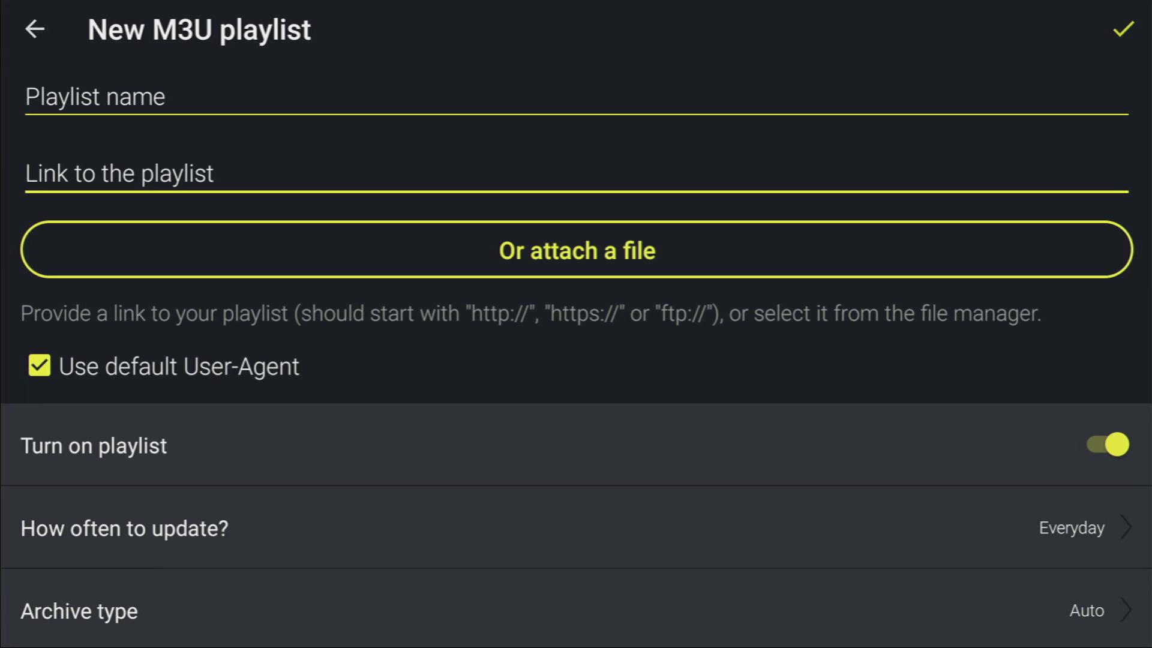
key("Down")
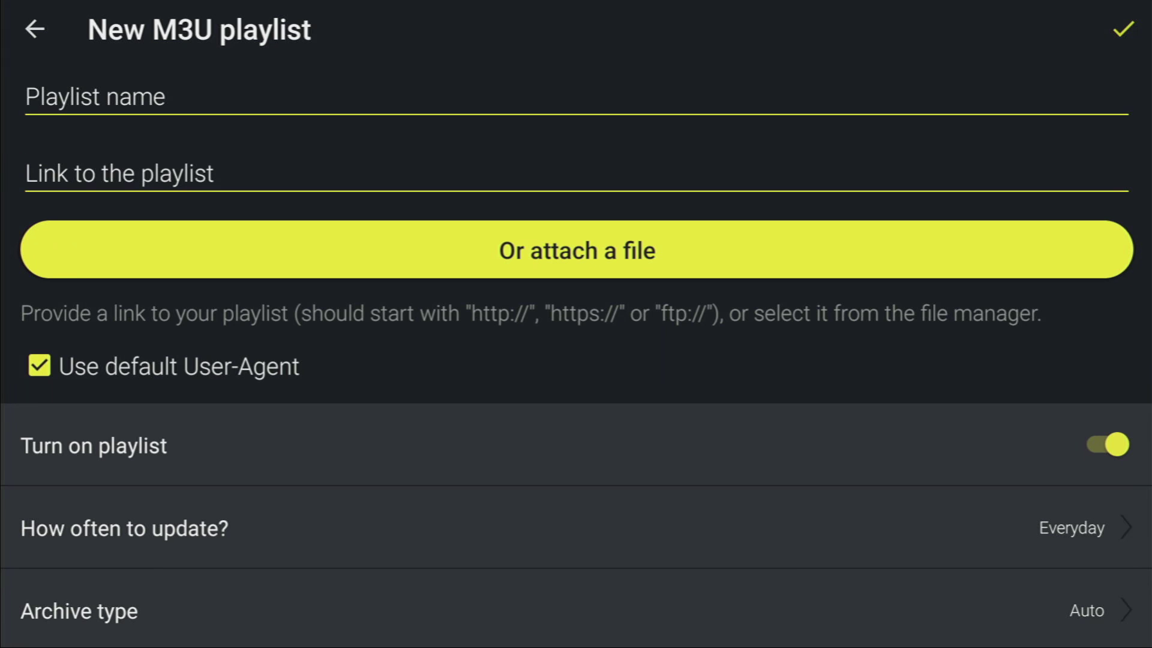
key("Escape")
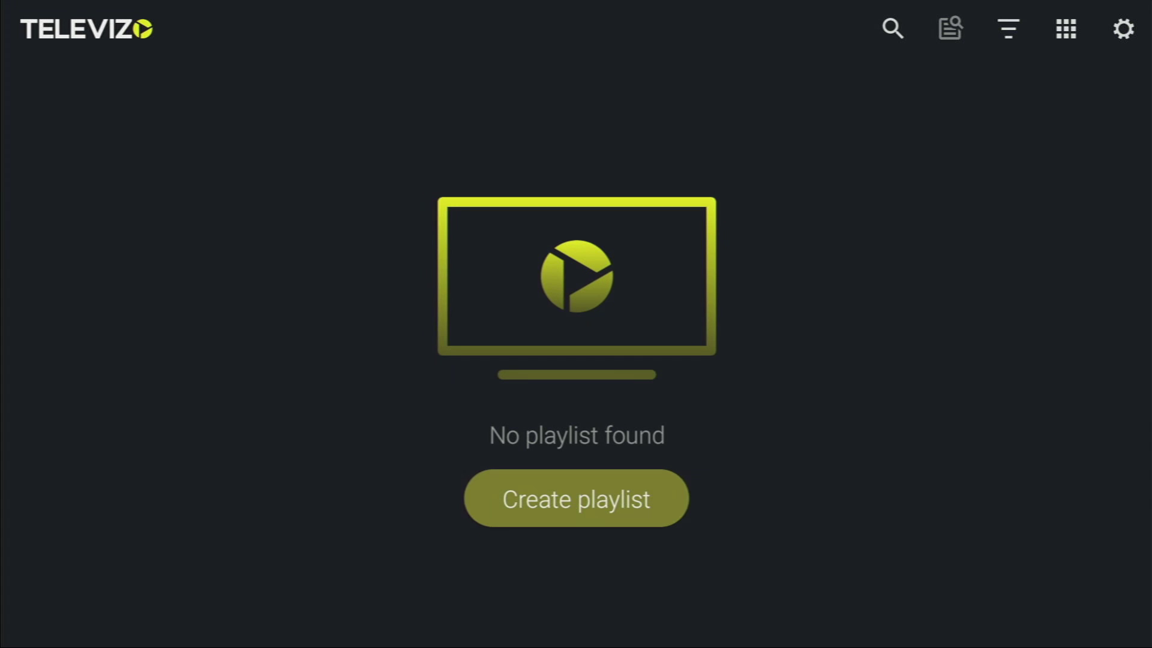
key("Return")
key("Down")
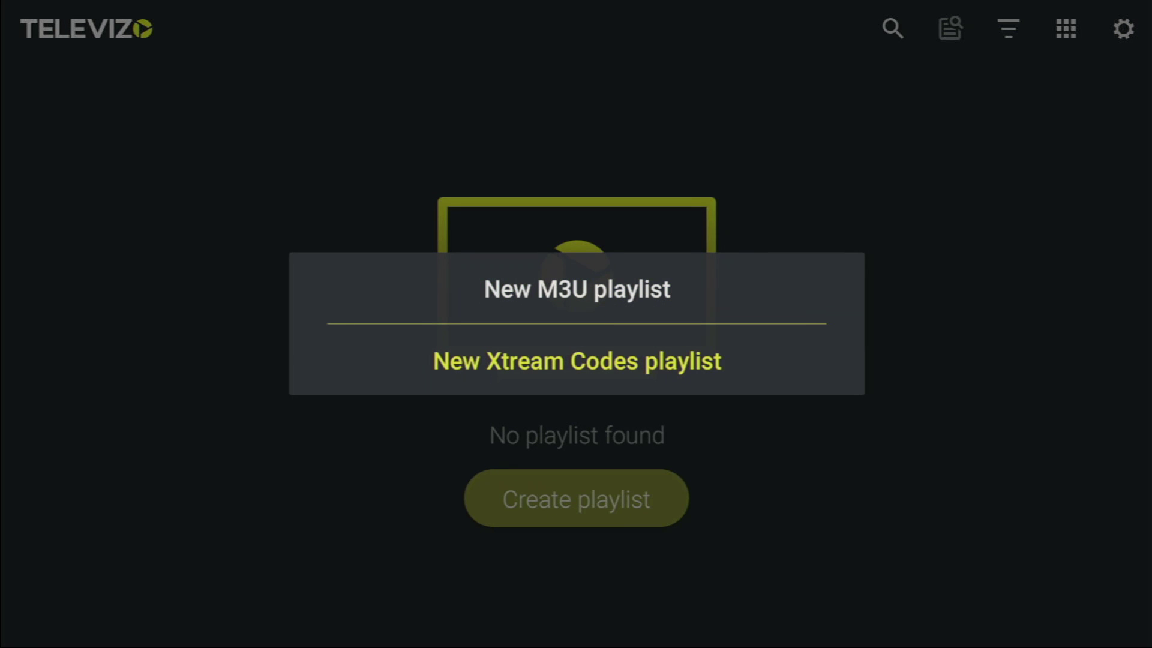
key("Return")
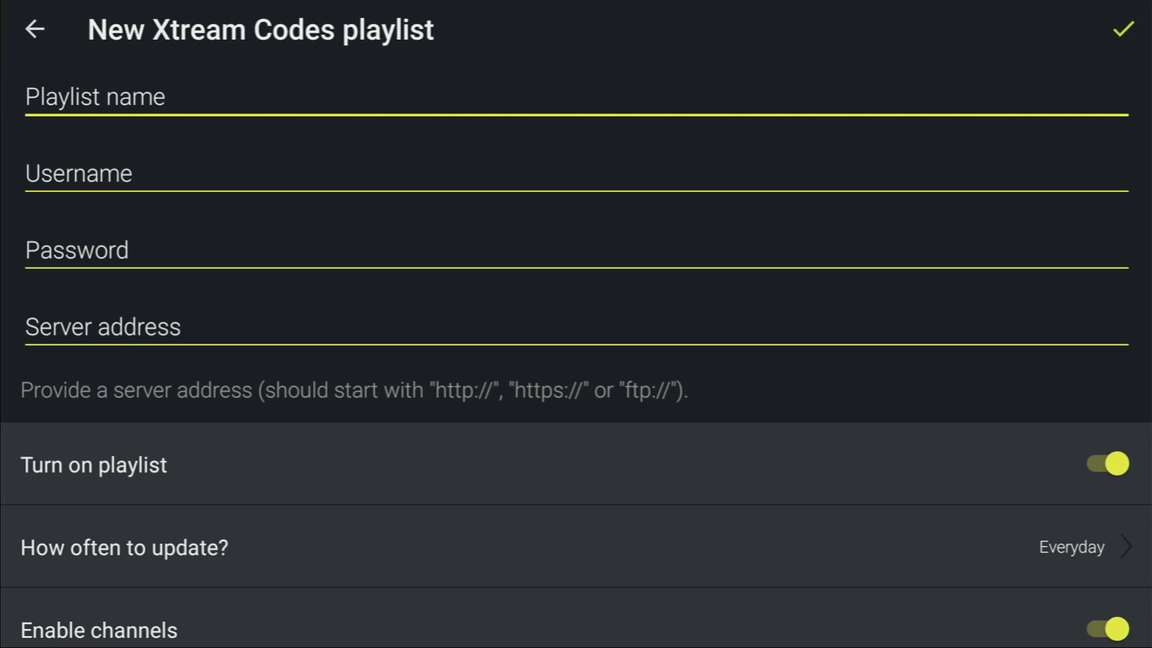
key("Down")
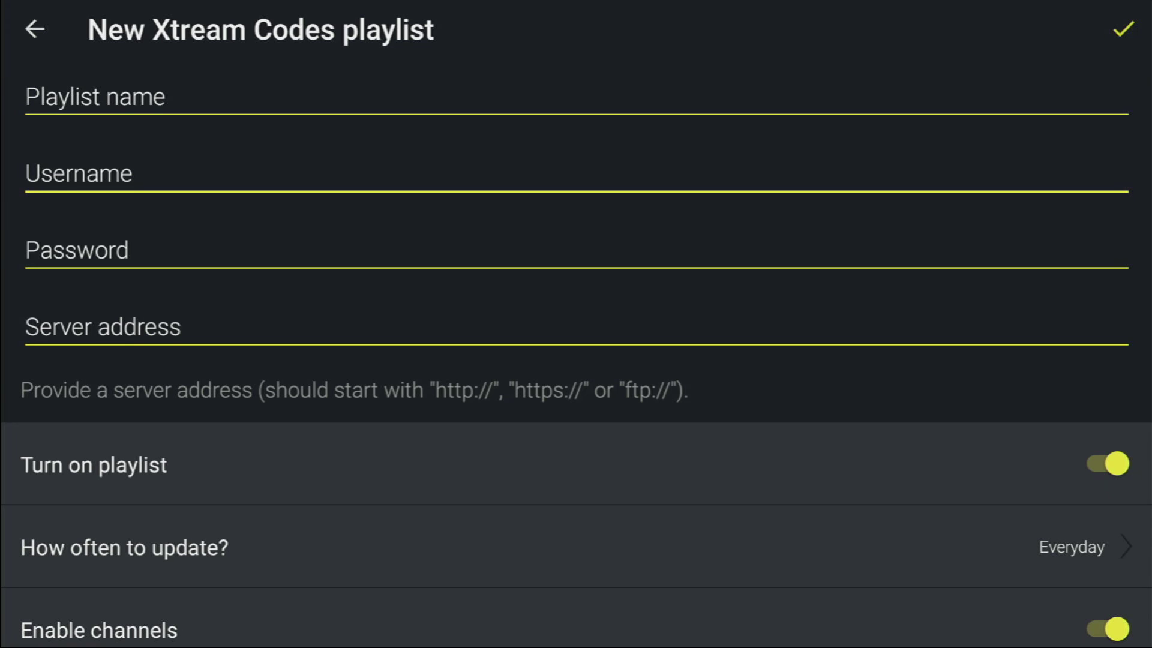
key("Down")
key("Down")
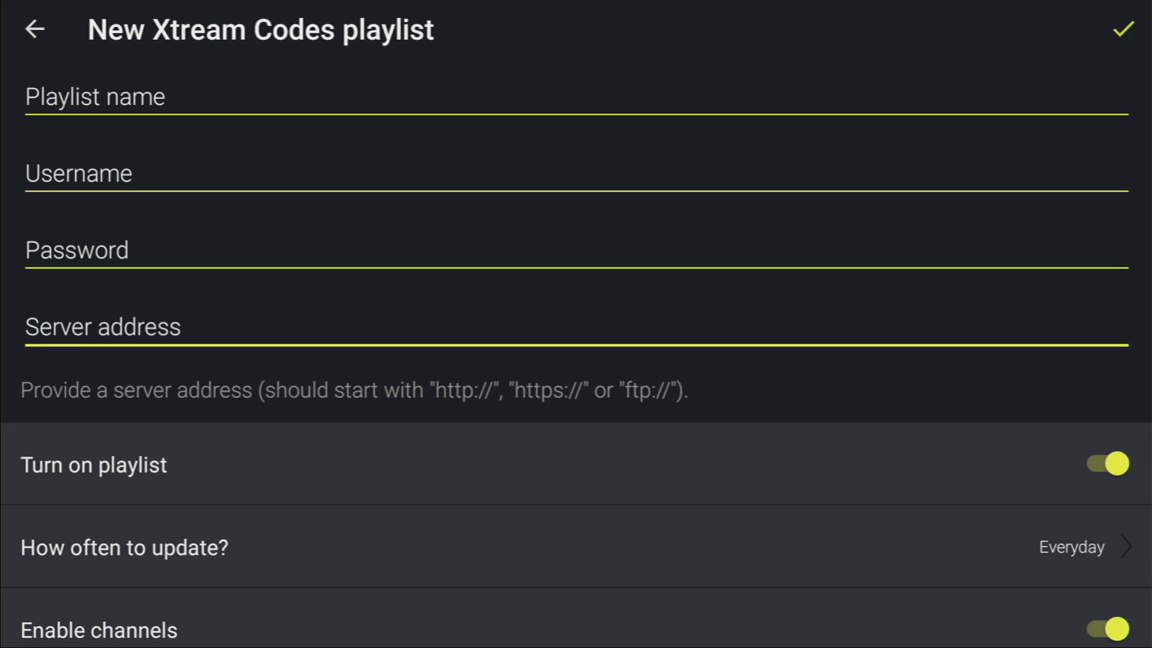
key("Escape")
key("Up")
Reach the gear icon, enter Settings and go into Additional settings
key("Right")
key("Right")
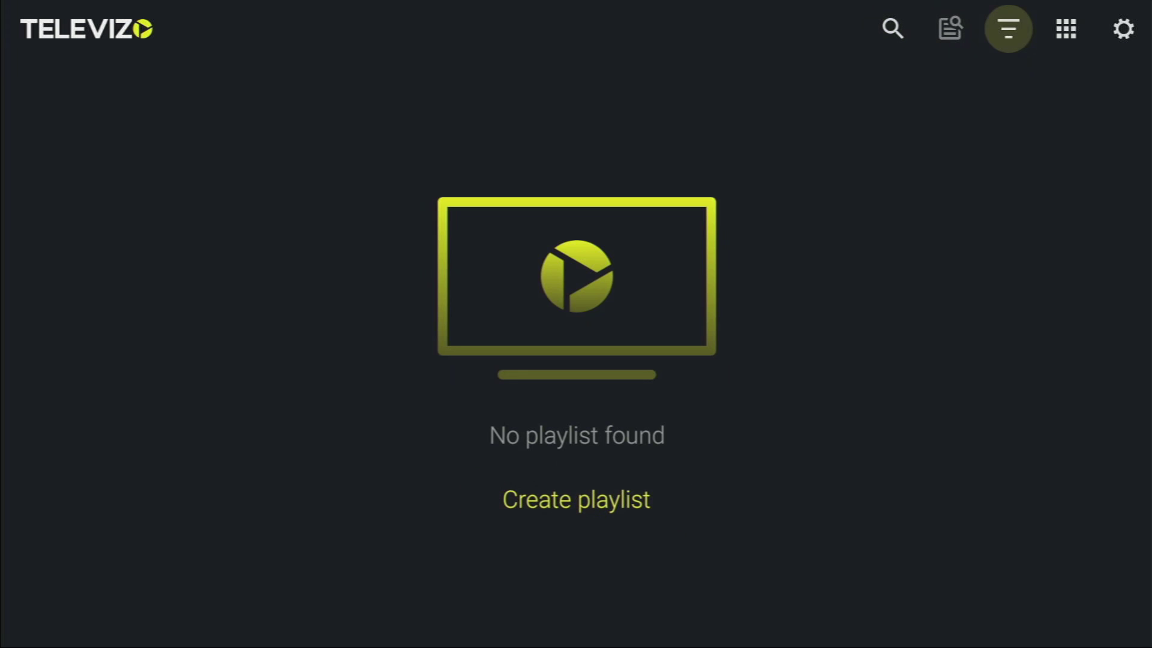
key("Right")
key("Right")
key("Return")
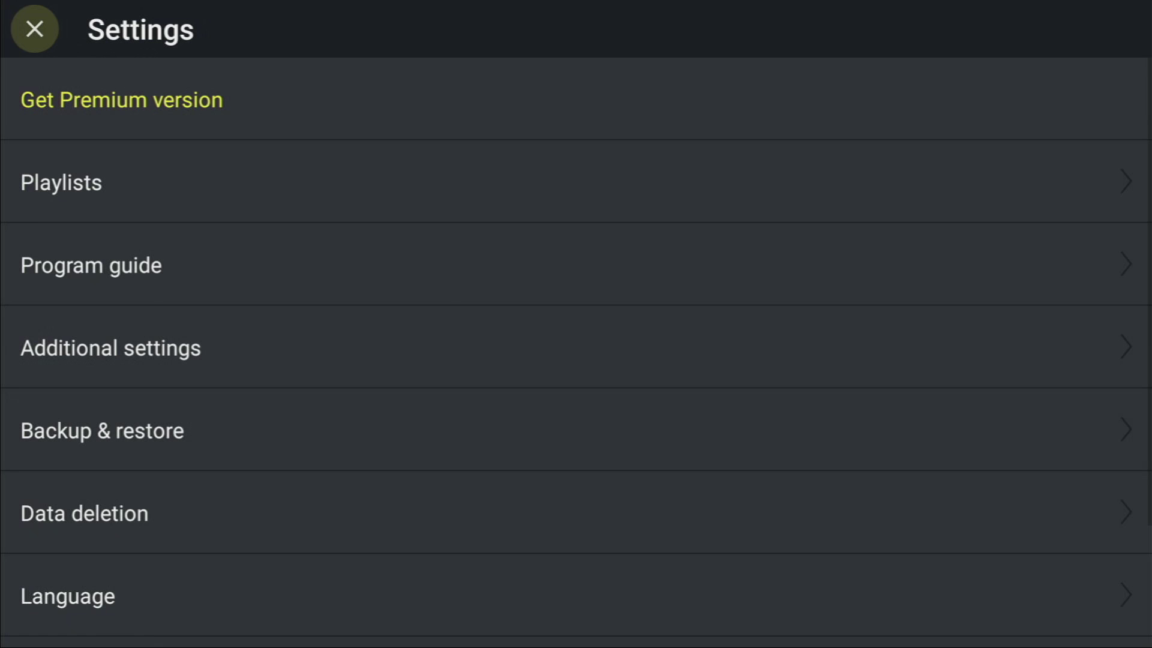
key("Down")
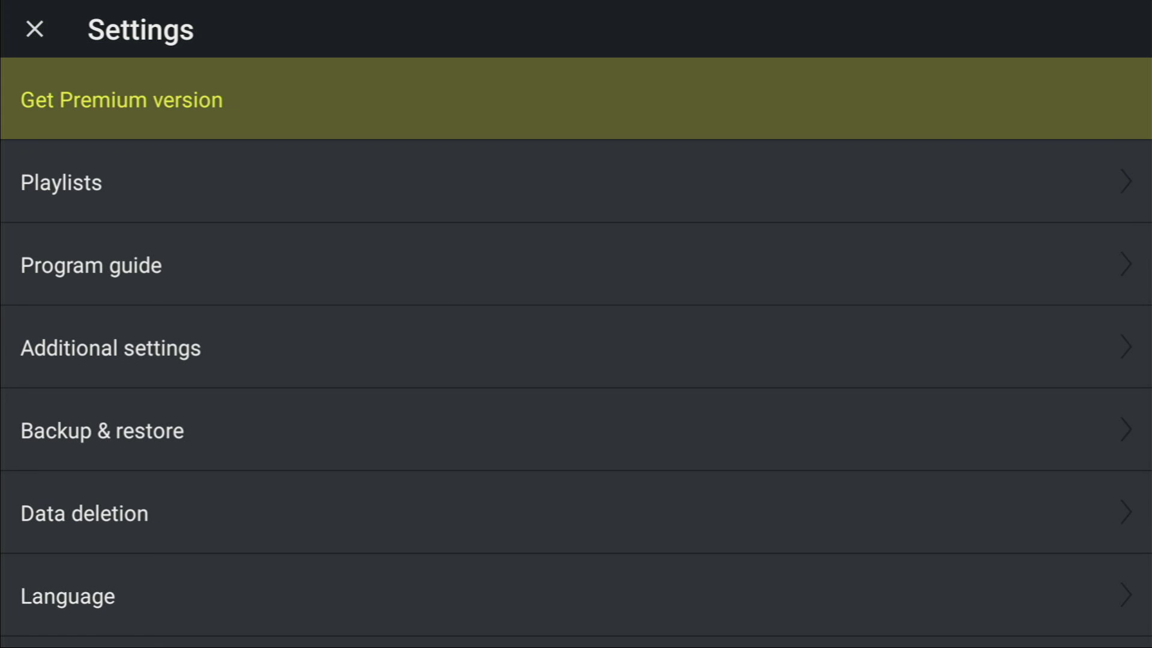
key("Down")
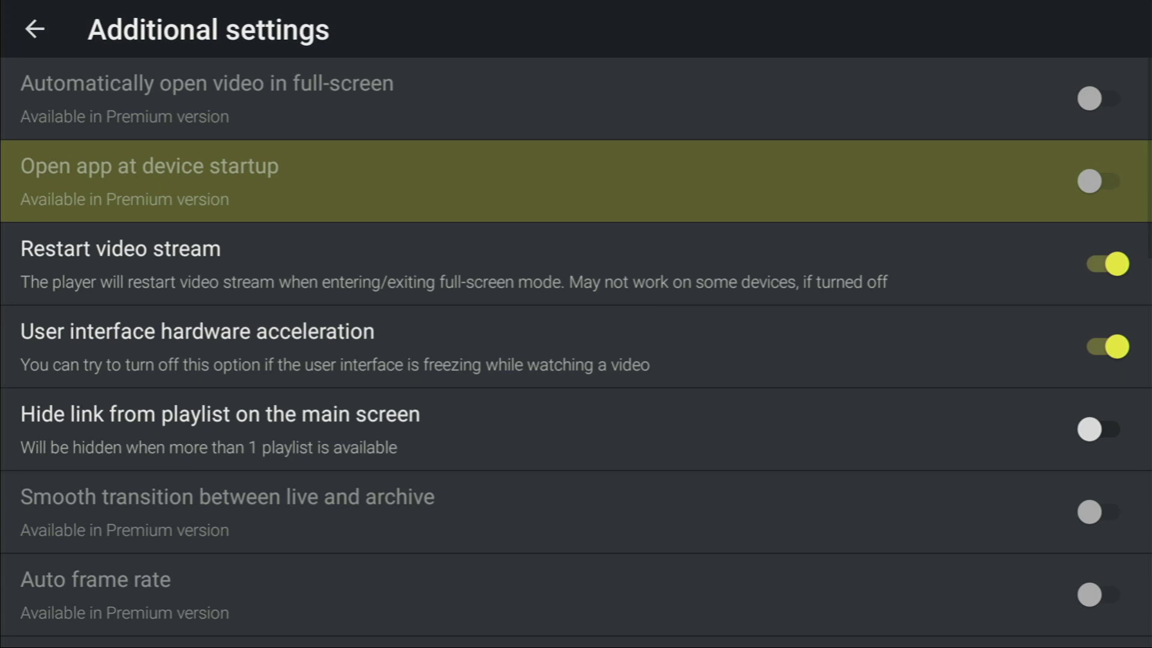
key("Down")
key("Down")
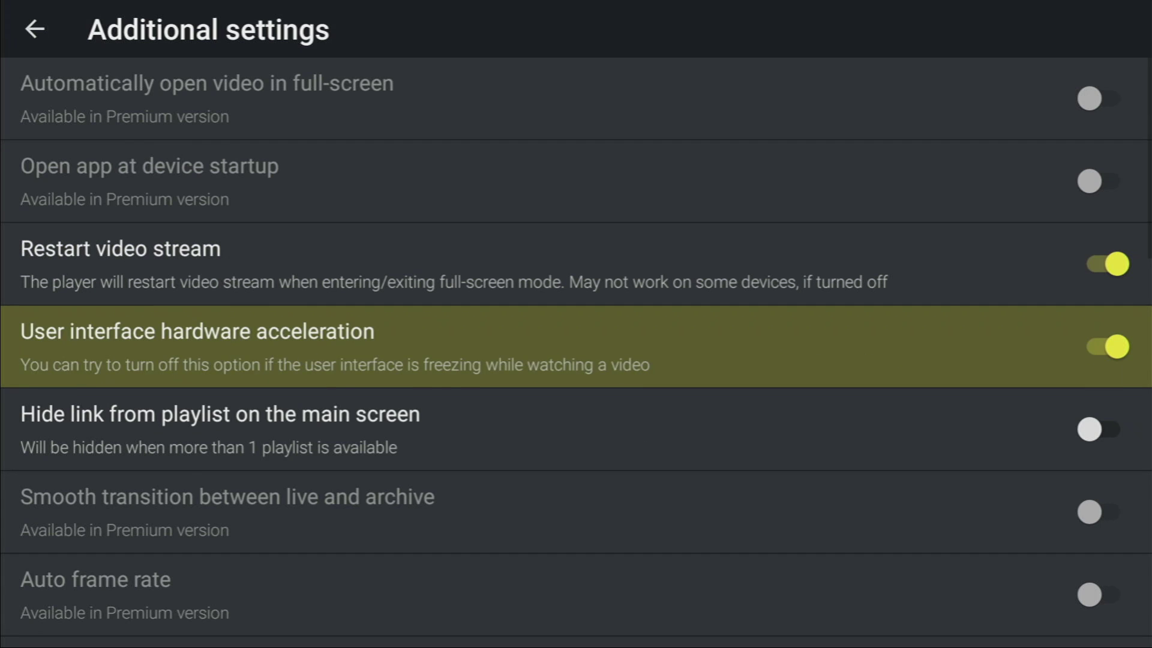
Browse startup, autoplay, Restart video stream and Parental control toggles unchanged, then back to Settings
key("Up")
key("Up")
key("Up")
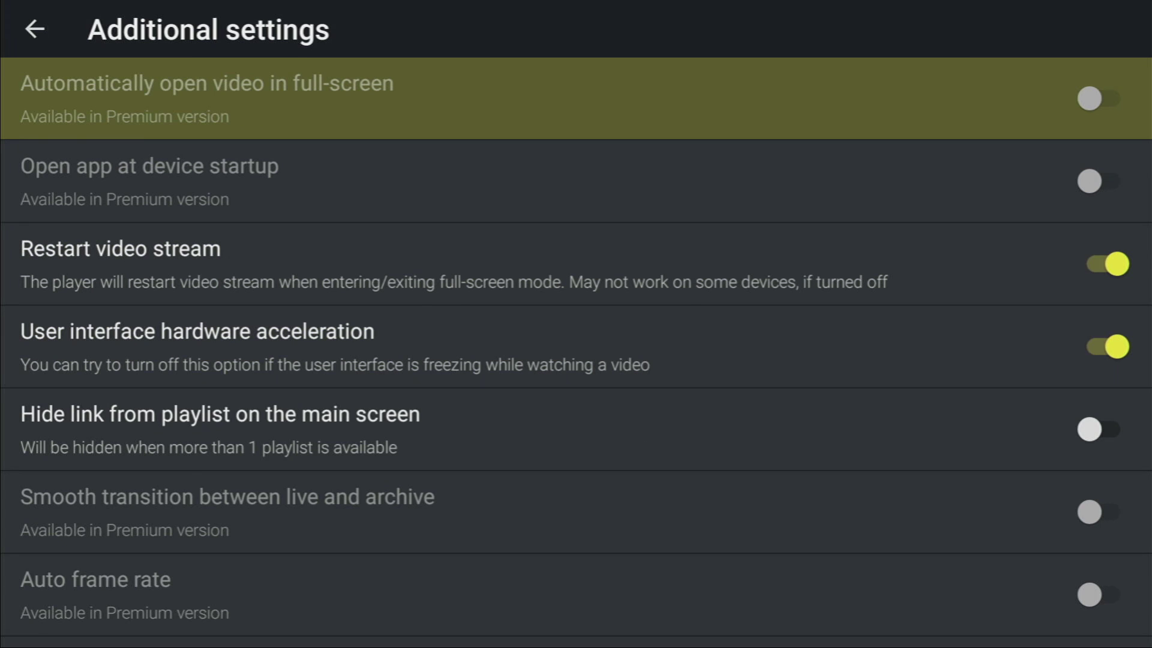
key("Down")
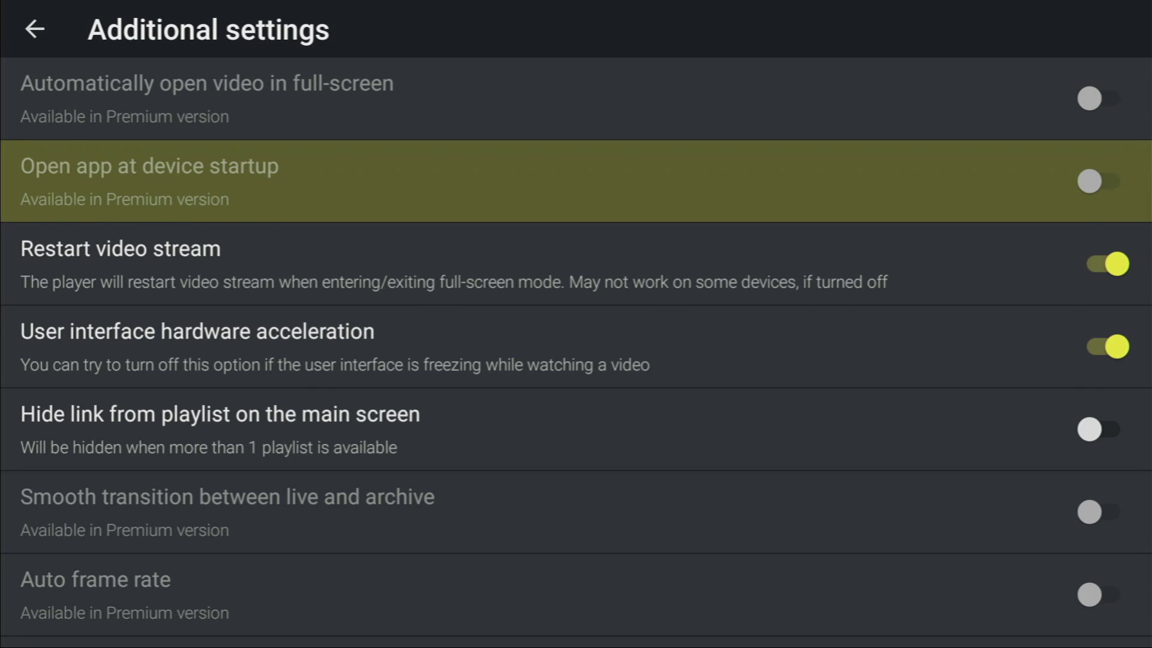
key("Up")
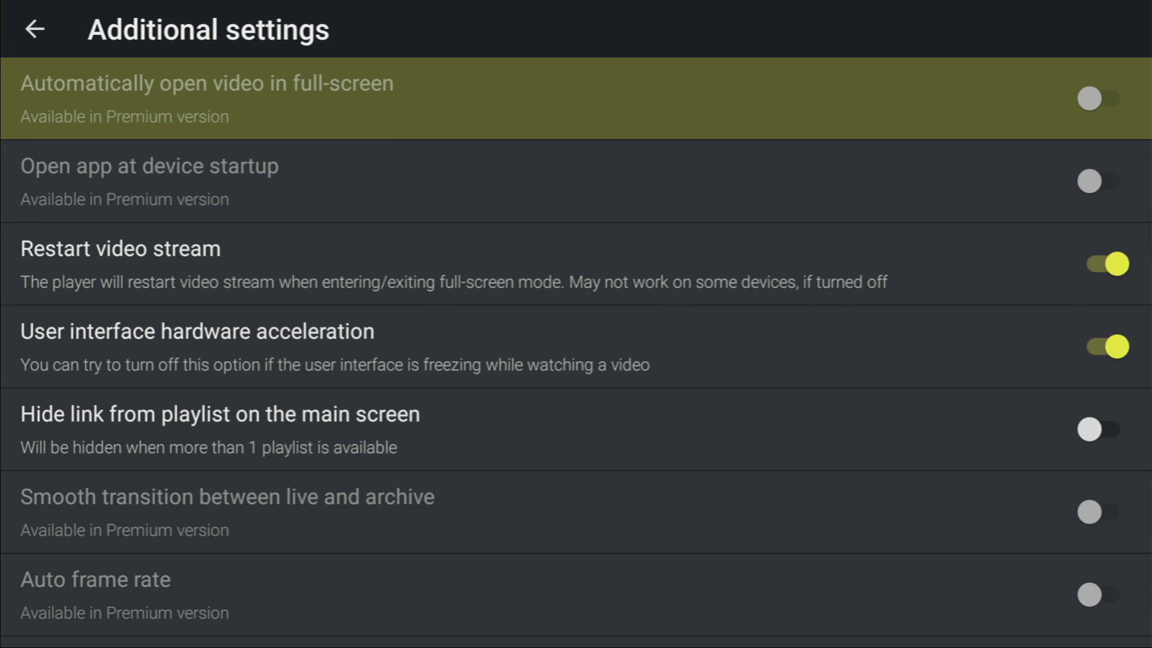
key("Down")
key("Down")
key("Down")
key("Up")
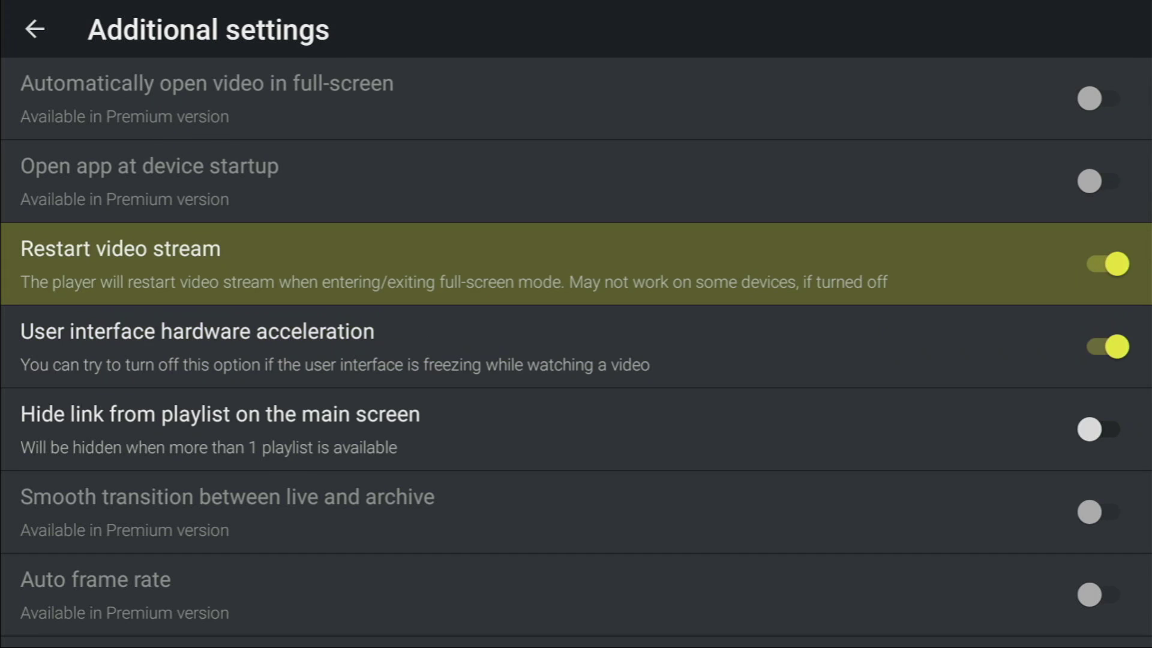
key("Down")
key("Down")
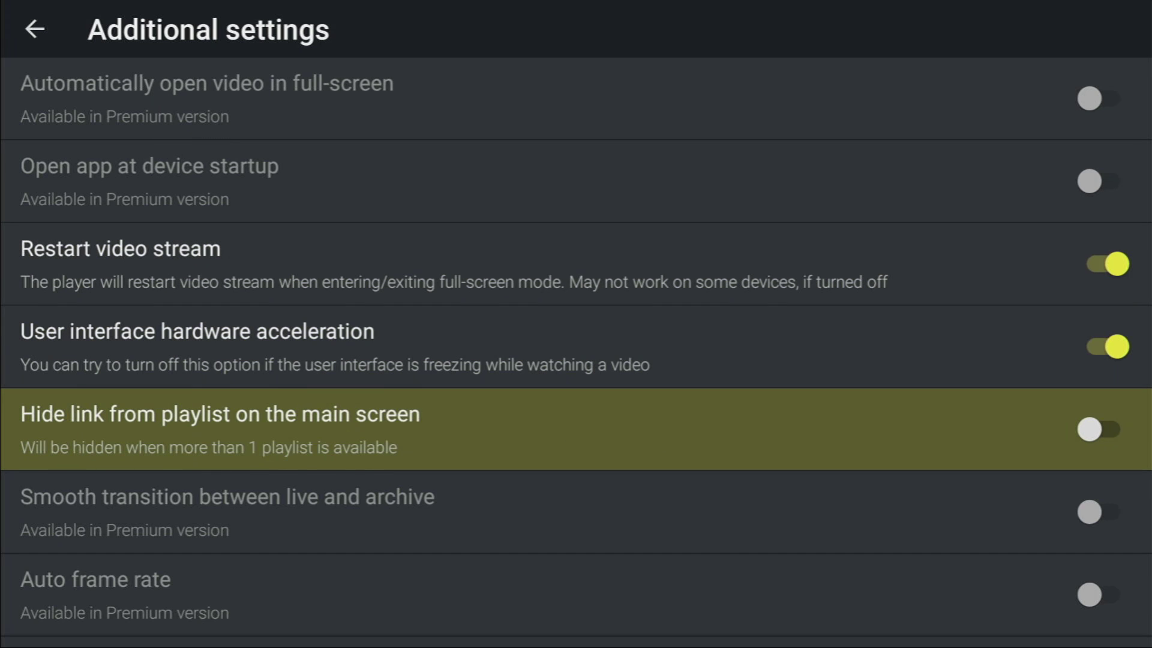
key("Down")
key("Down")
key("Down")
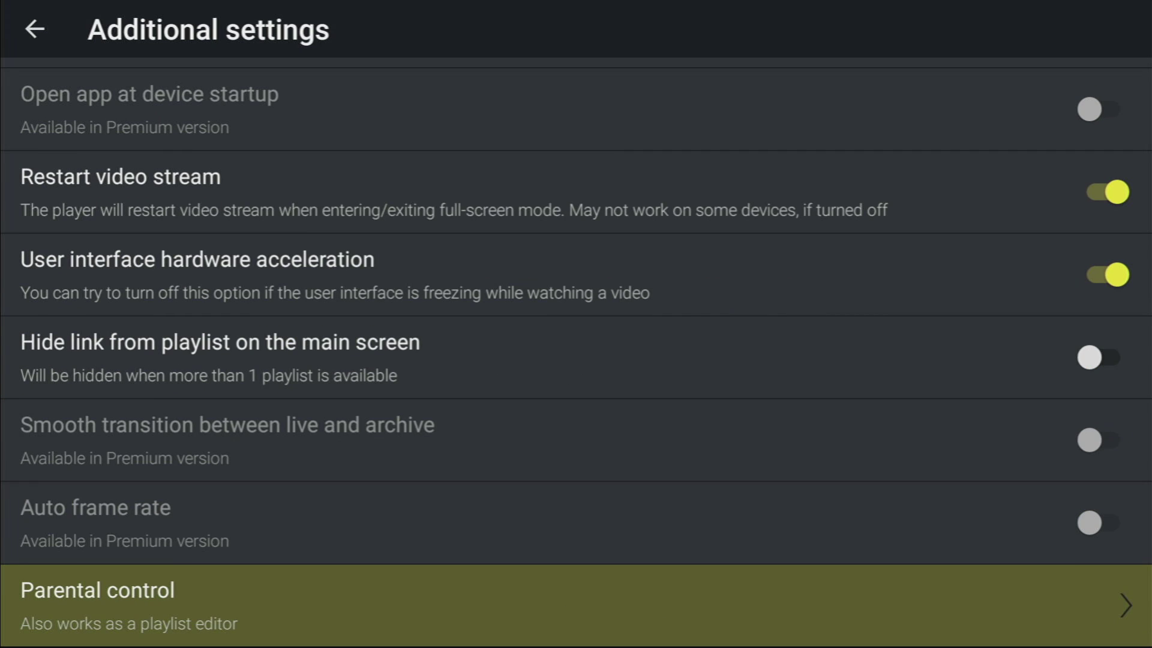
key("Escape")
key("Down")
key("Down")
key("Down")
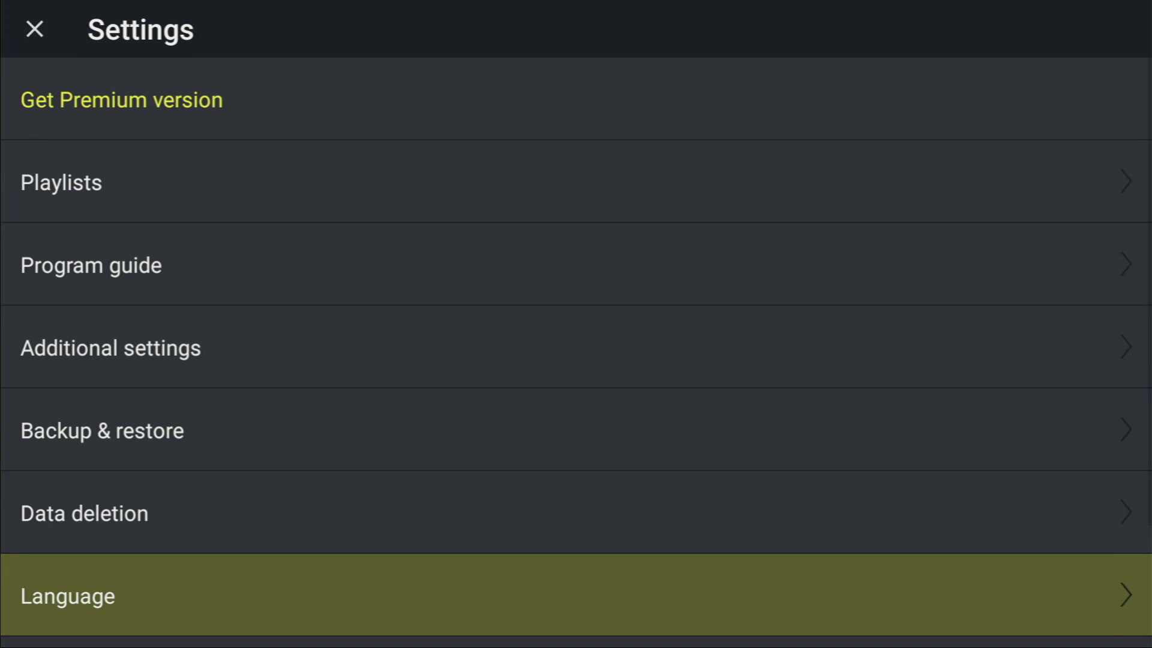